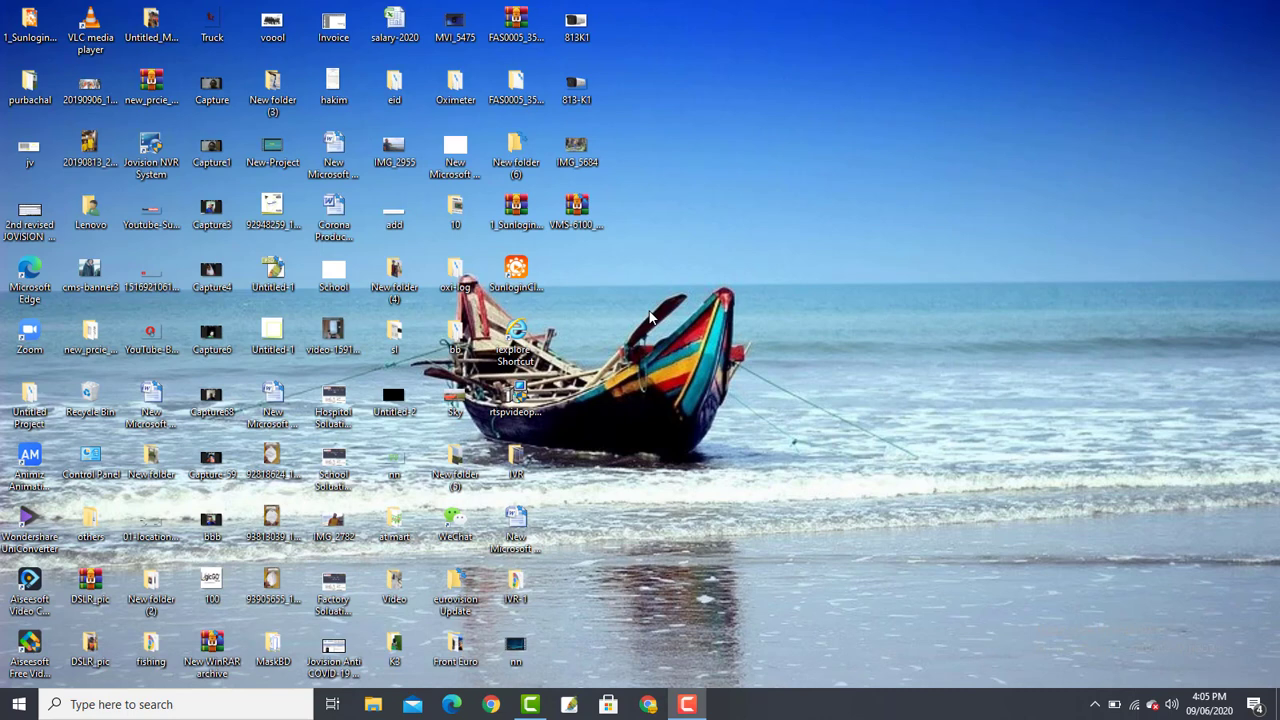
- Open Chrome and go to the jovision.com.bd website
{"action": "left_click", "coordinate": [491, 705]}
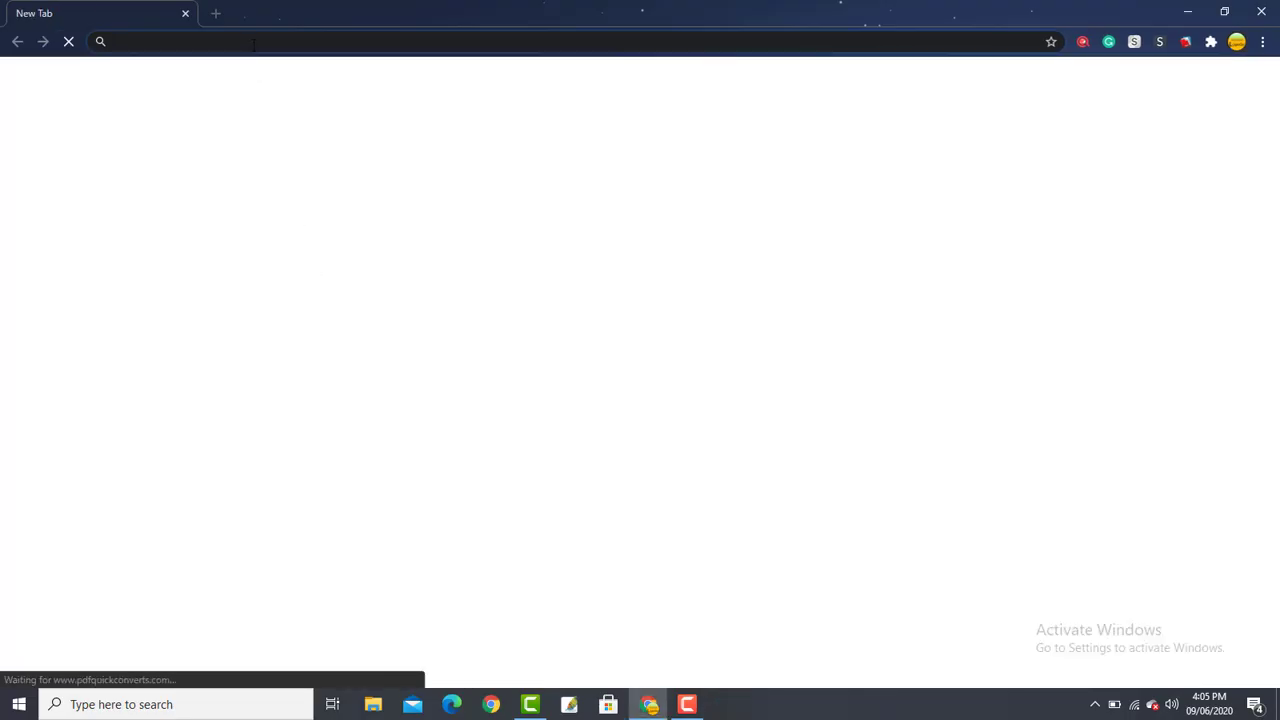
{"action": "type", "text": "jo"}
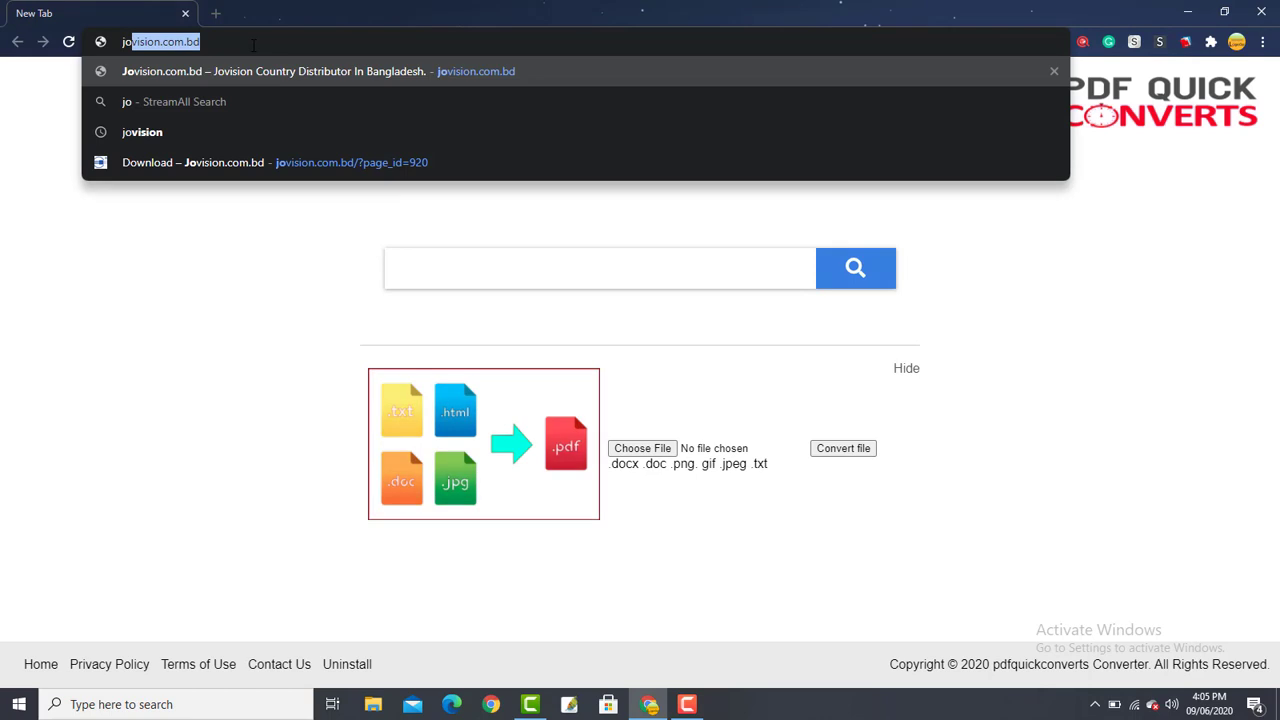
{"action": "key", "text": "Right"}
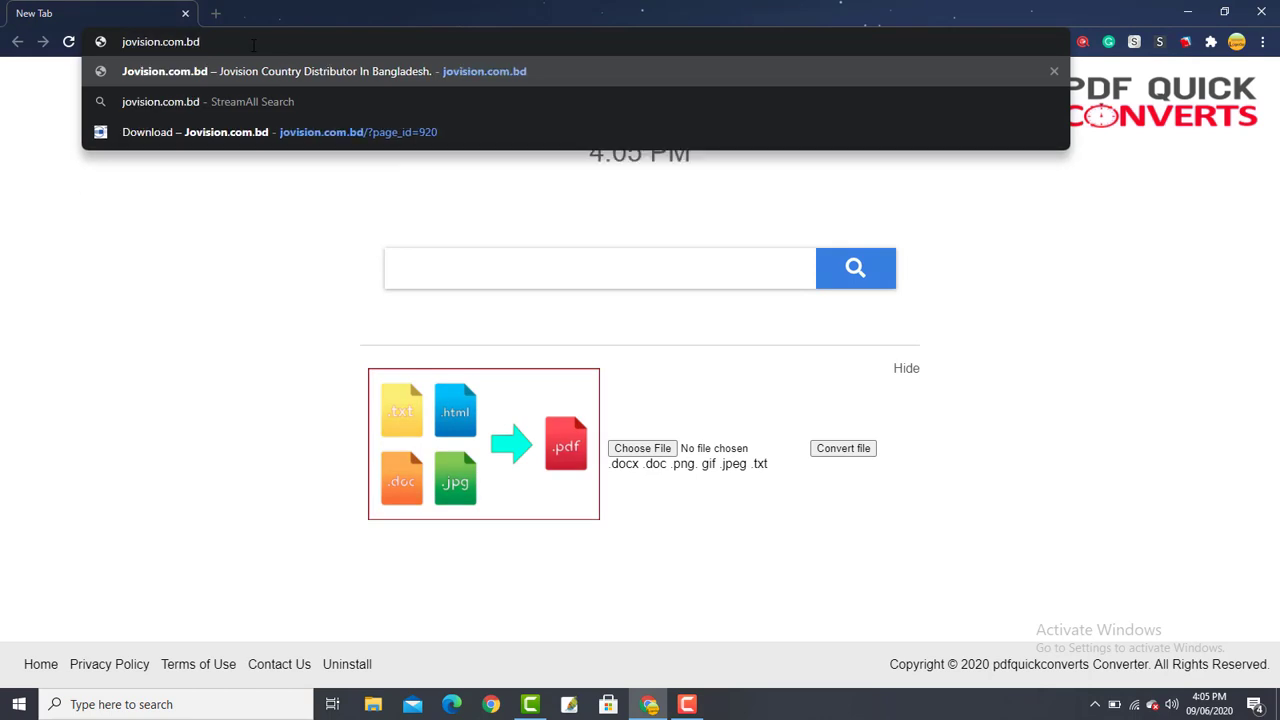
{"action": "key", "text": "Return"}
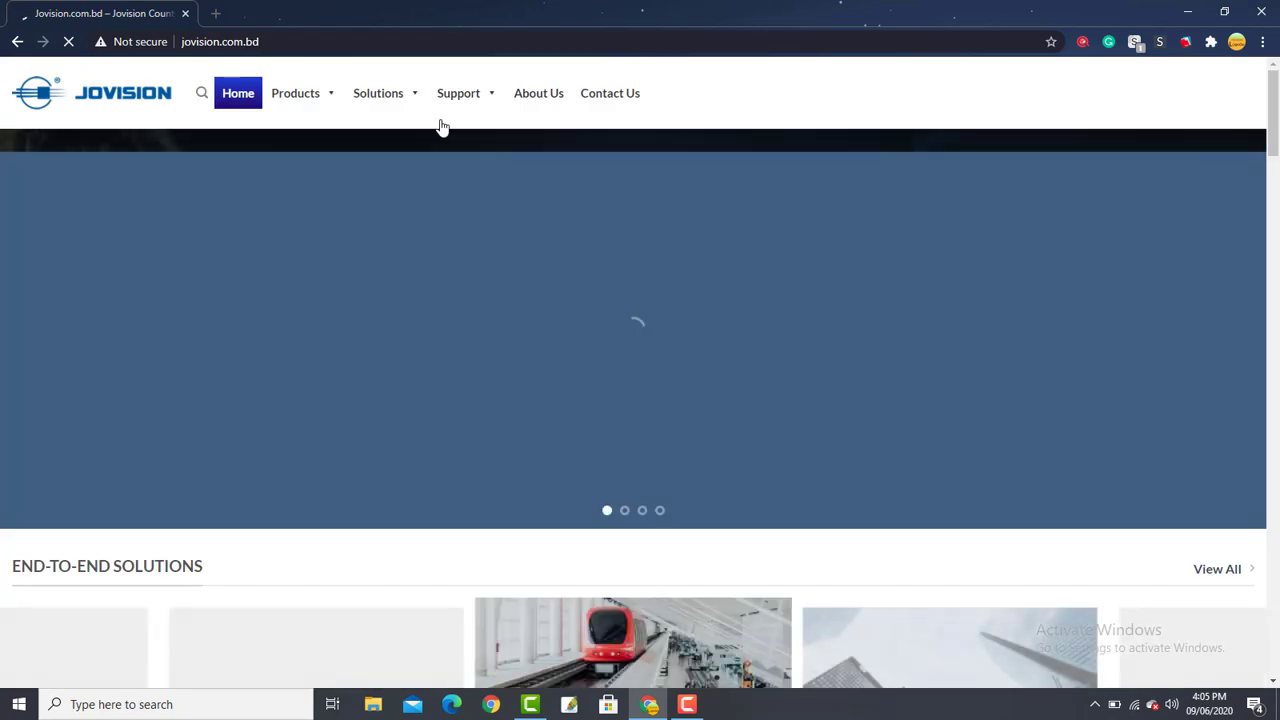
- Go to Support > Download and open the PC Software VMS 6100 link
{"action": "mouse_move", "coordinate": [465, 104]}
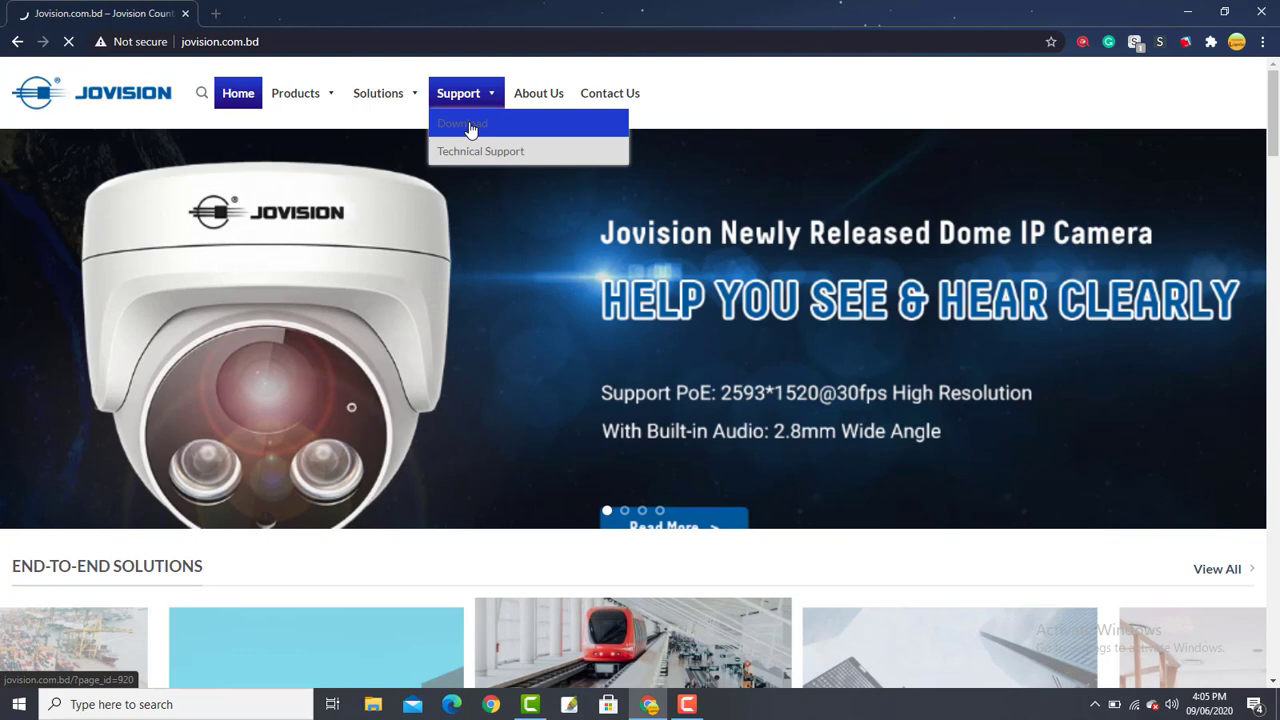
{"action": "left_click", "coordinate": [470, 130]}
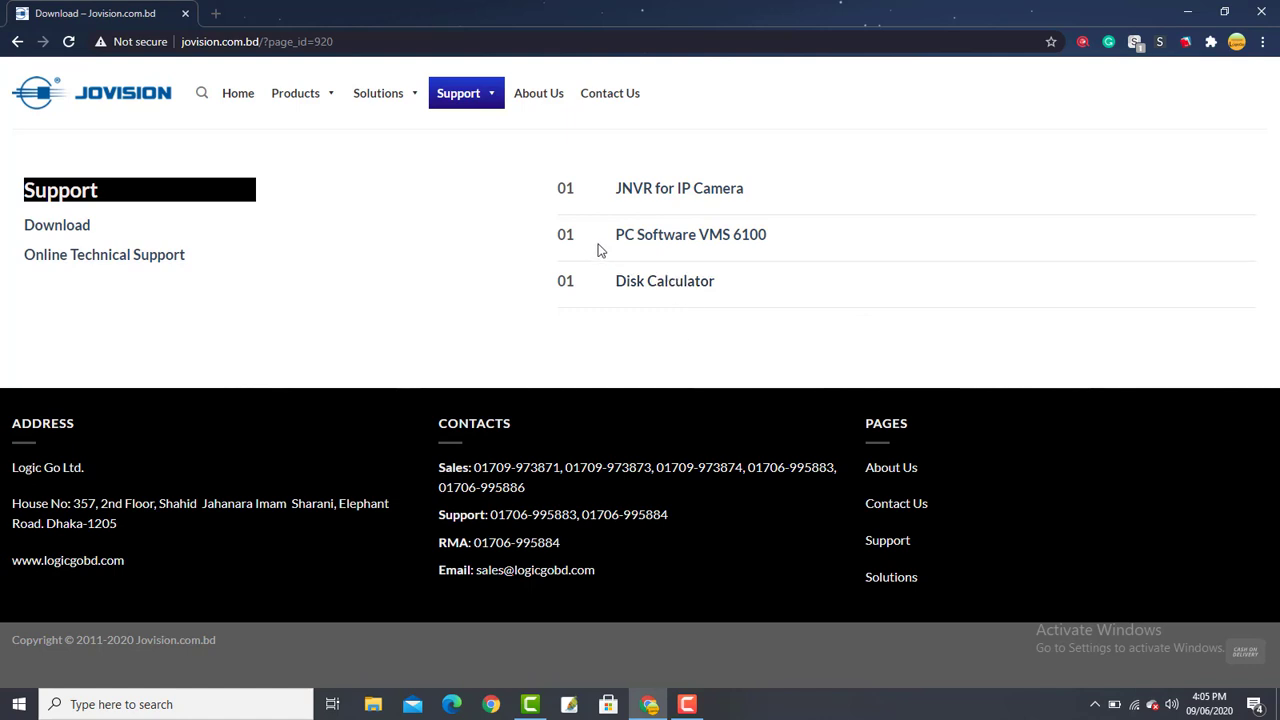
{"action": "left_click", "coordinate": [745, 244]}
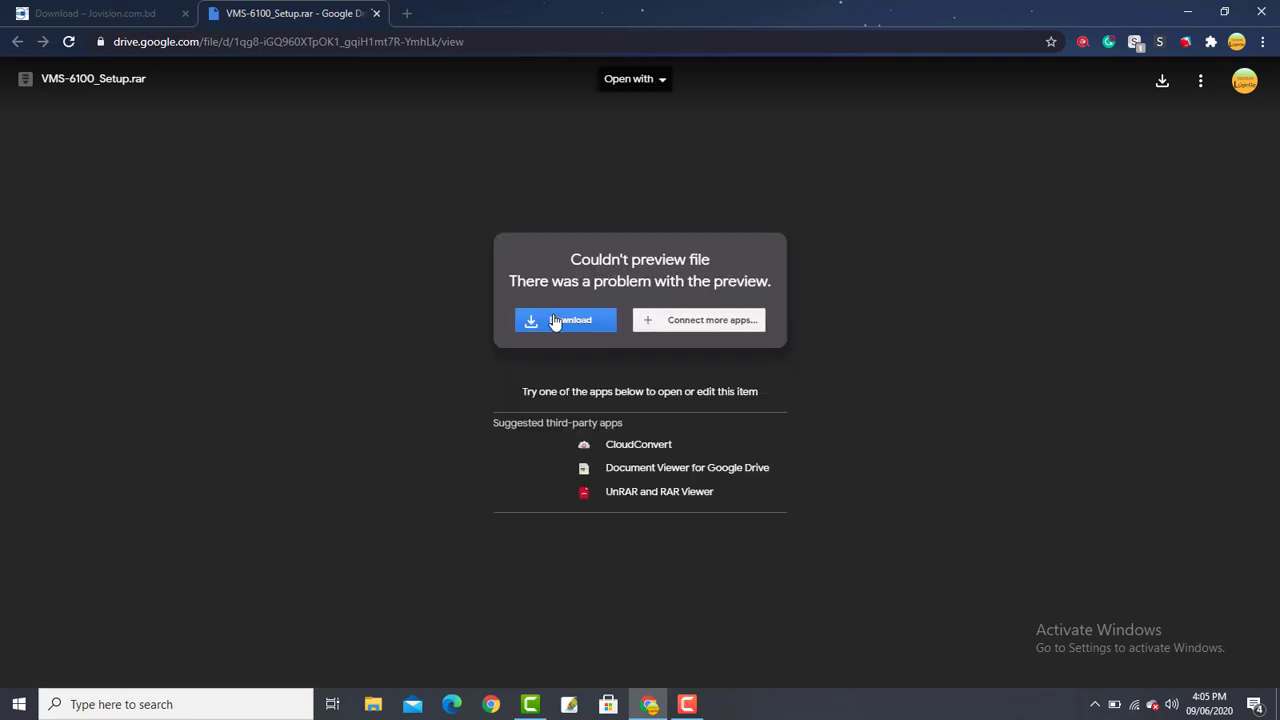
- Start downloading VMS-6100_Setup.rar from Google Drive, then minimize Chrome and select the archive on the desktop
{"action": "left_click", "coordinate": [562, 324]}
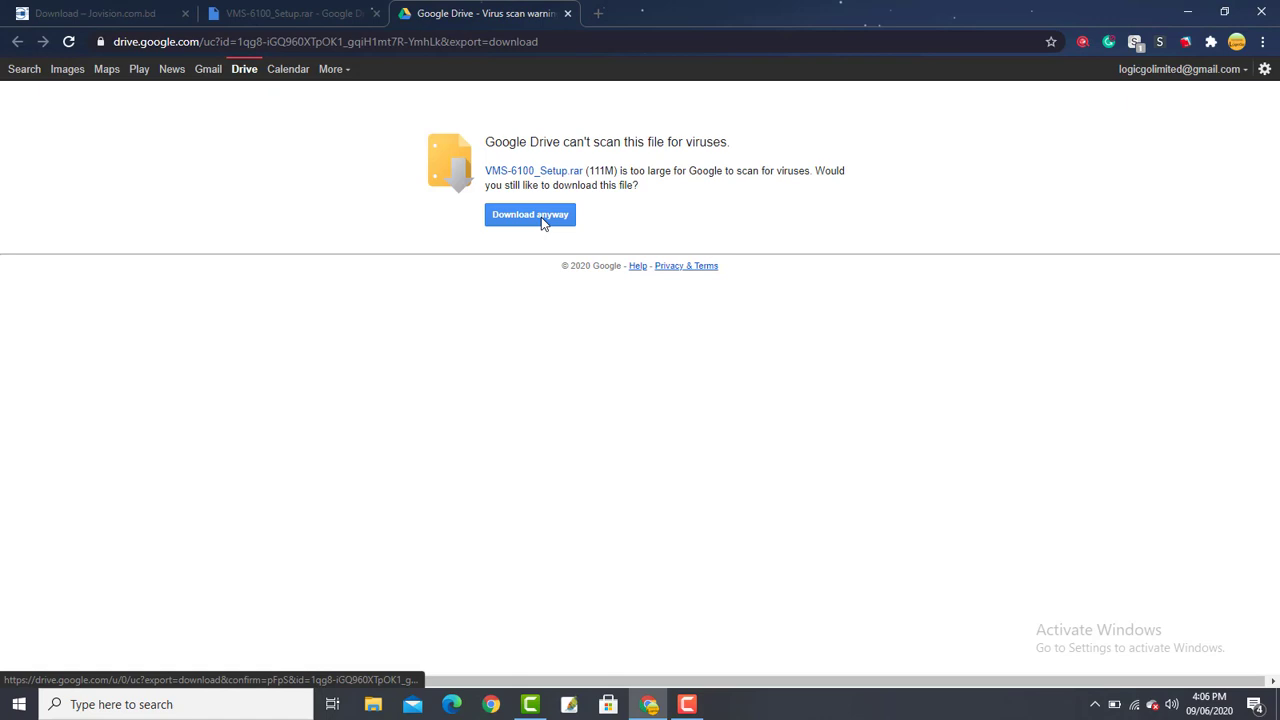
{"action": "left_click", "coordinate": [1188, 12]}
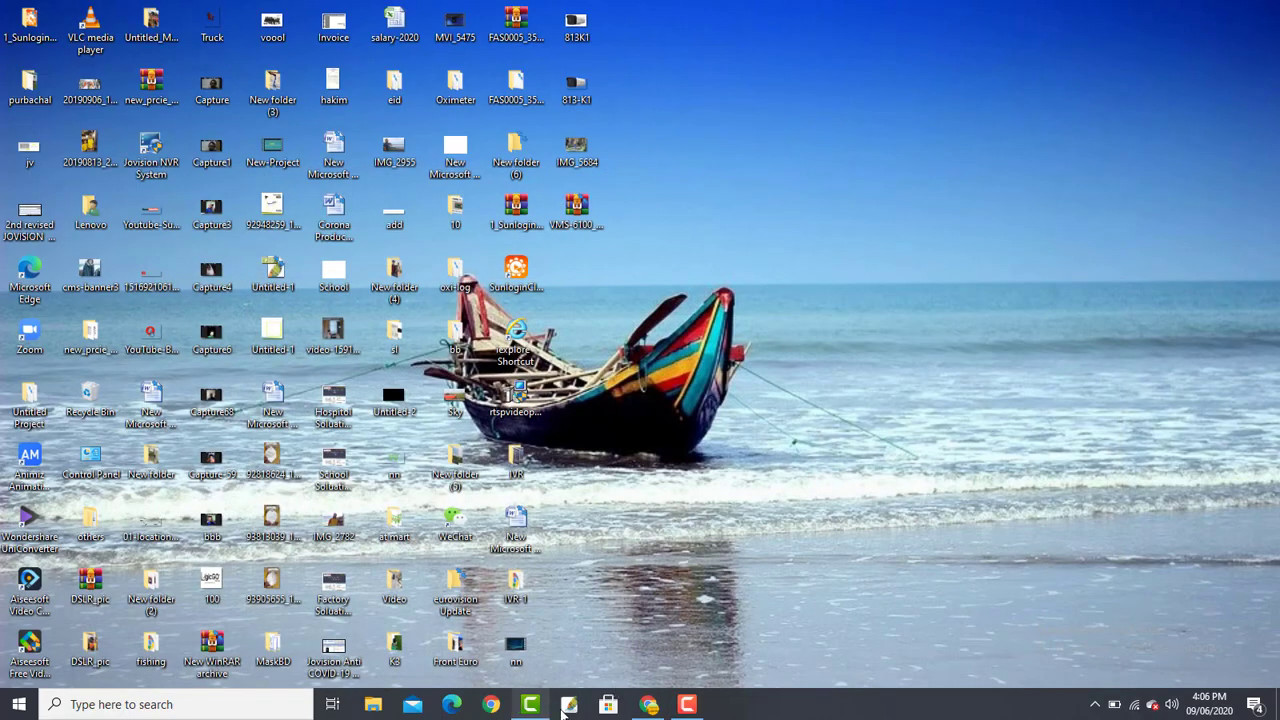
{"action": "left_click", "coordinate": [646, 706]}
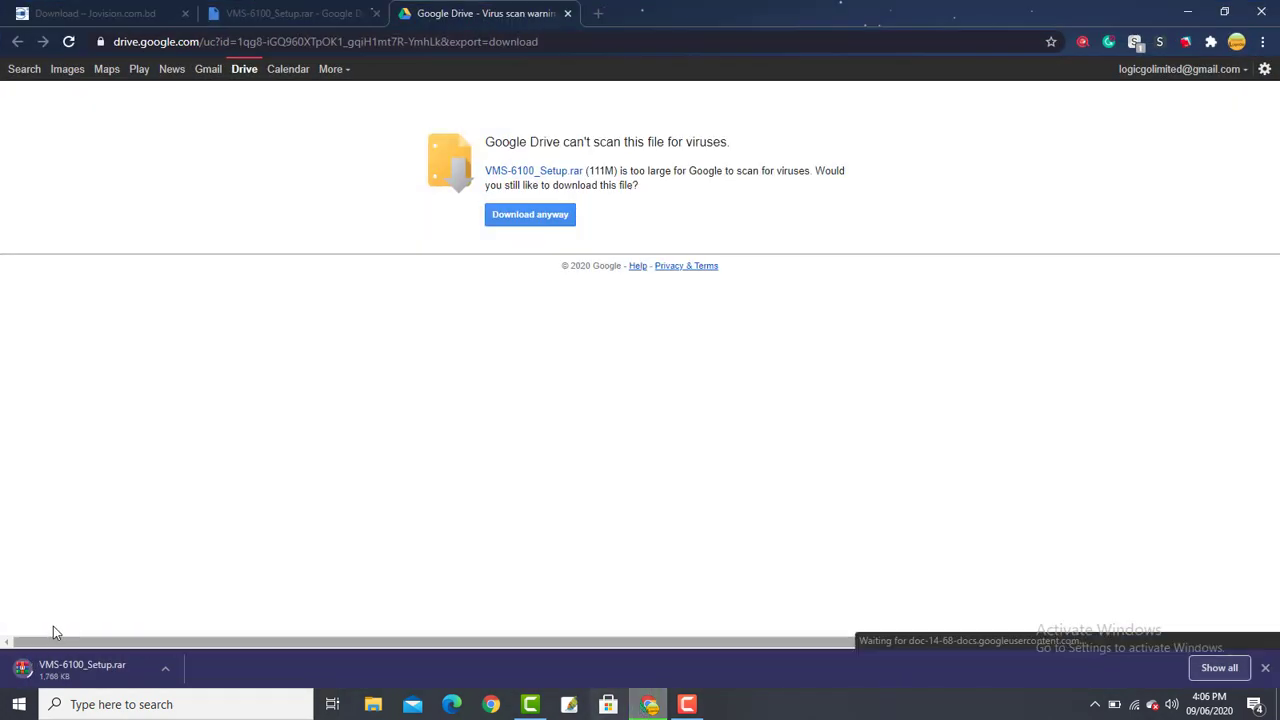
{"action": "left_click", "coordinate": [648, 706]}
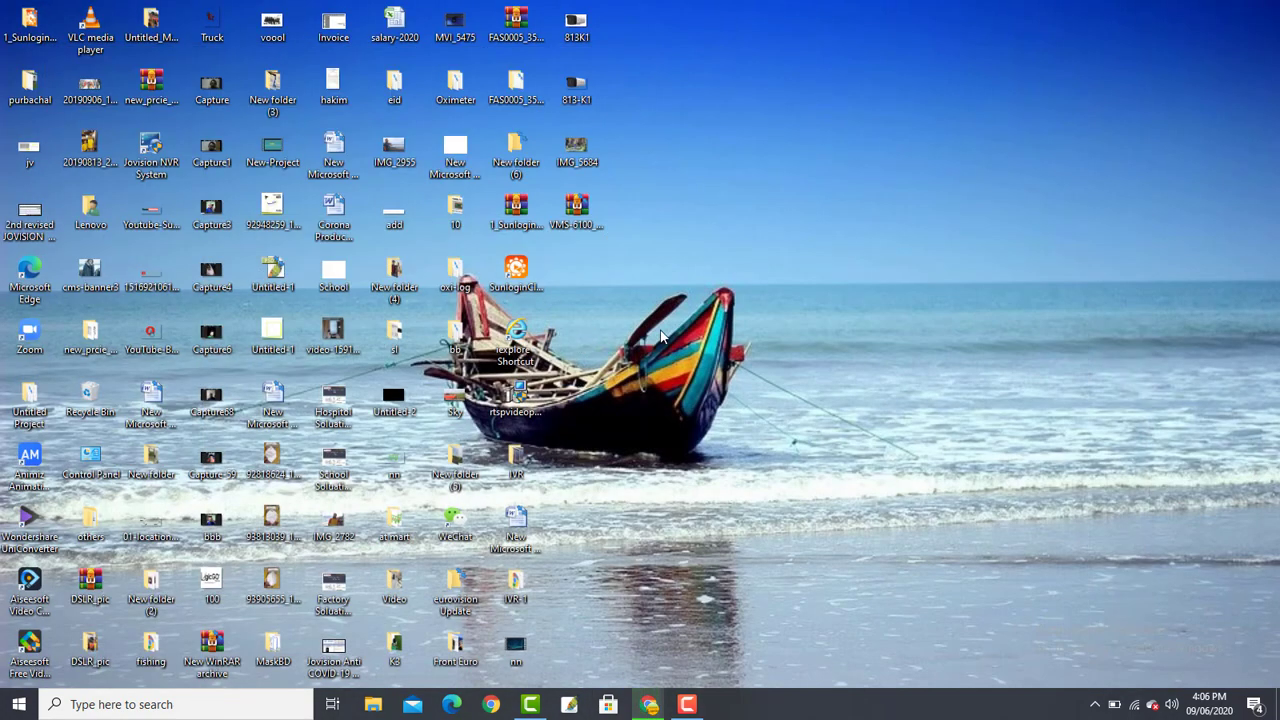
{"action": "left_click", "coordinate": [586, 219]}
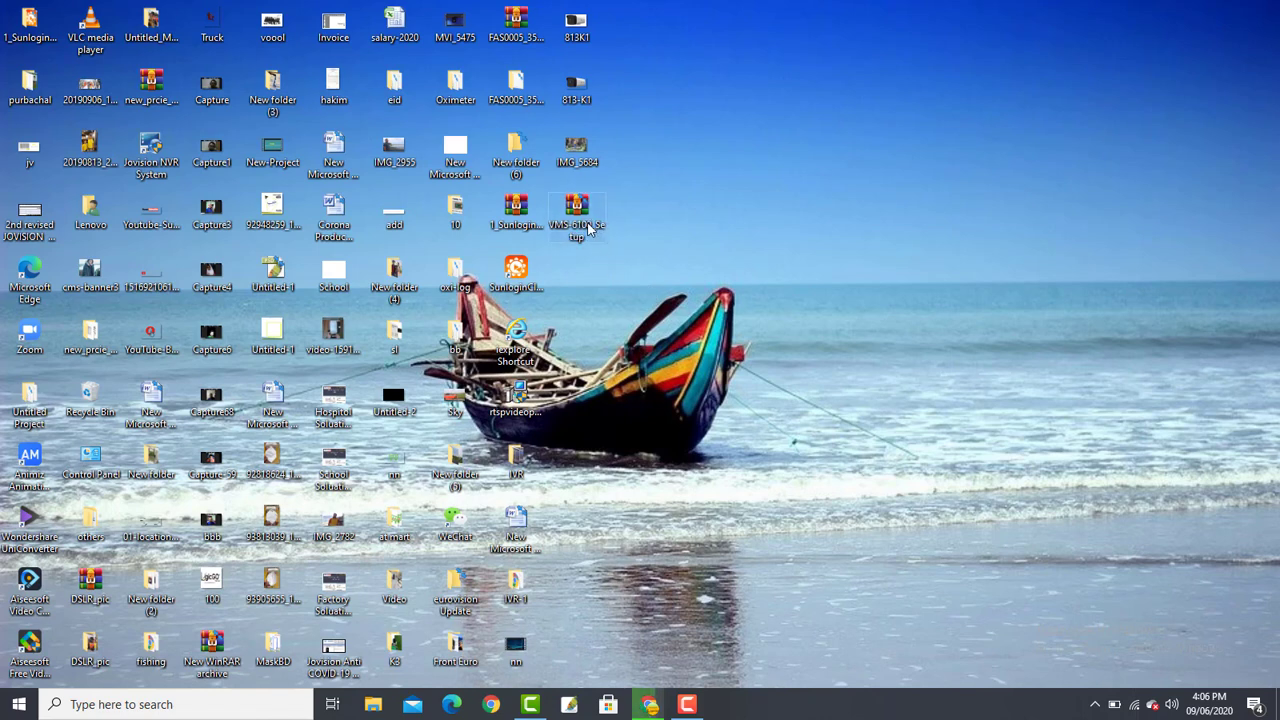
- Extract the VMS-6100_Setup archive here, onto the desktop
{"action": "right_click", "coordinate": [589, 228]}
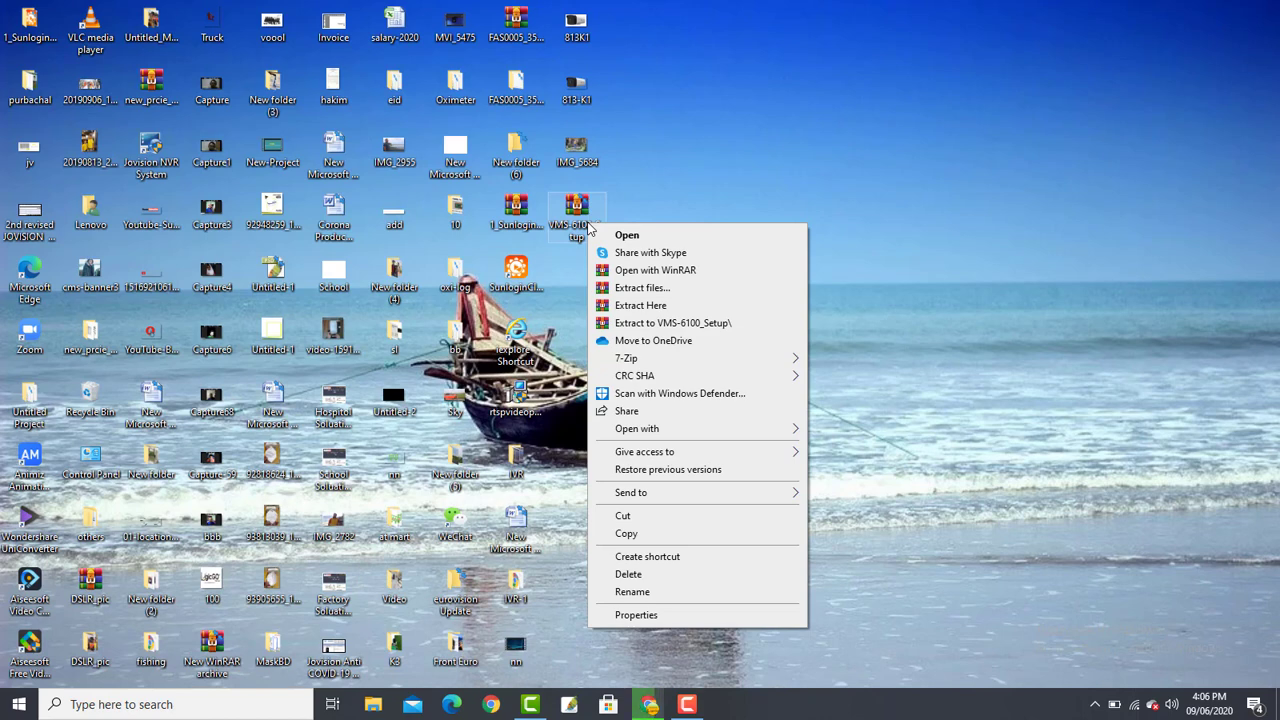
{"action": "left_click", "coordinate": [653, 310]}
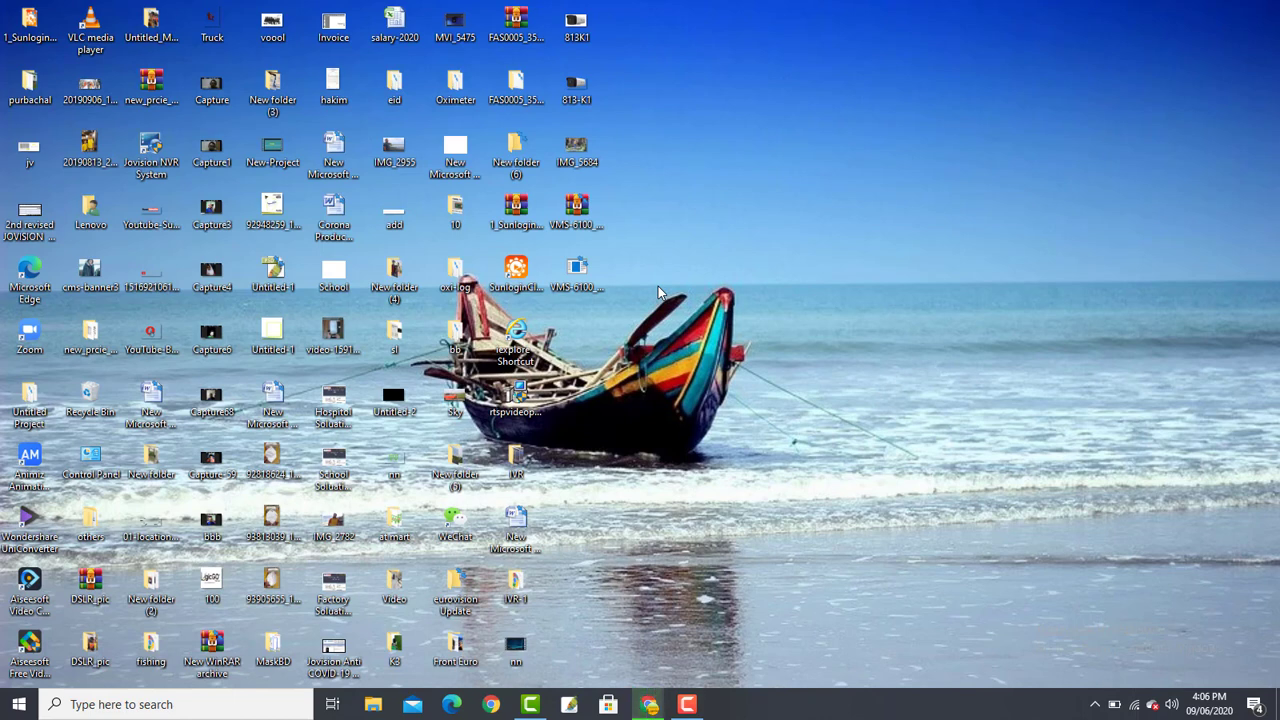
- Run the VMS-6100 setup, accept the licence, install to C:\Program Files (x86)\VMS-6100, and launch the client
{"action": "double_click", "coordinate": [580, 280]}
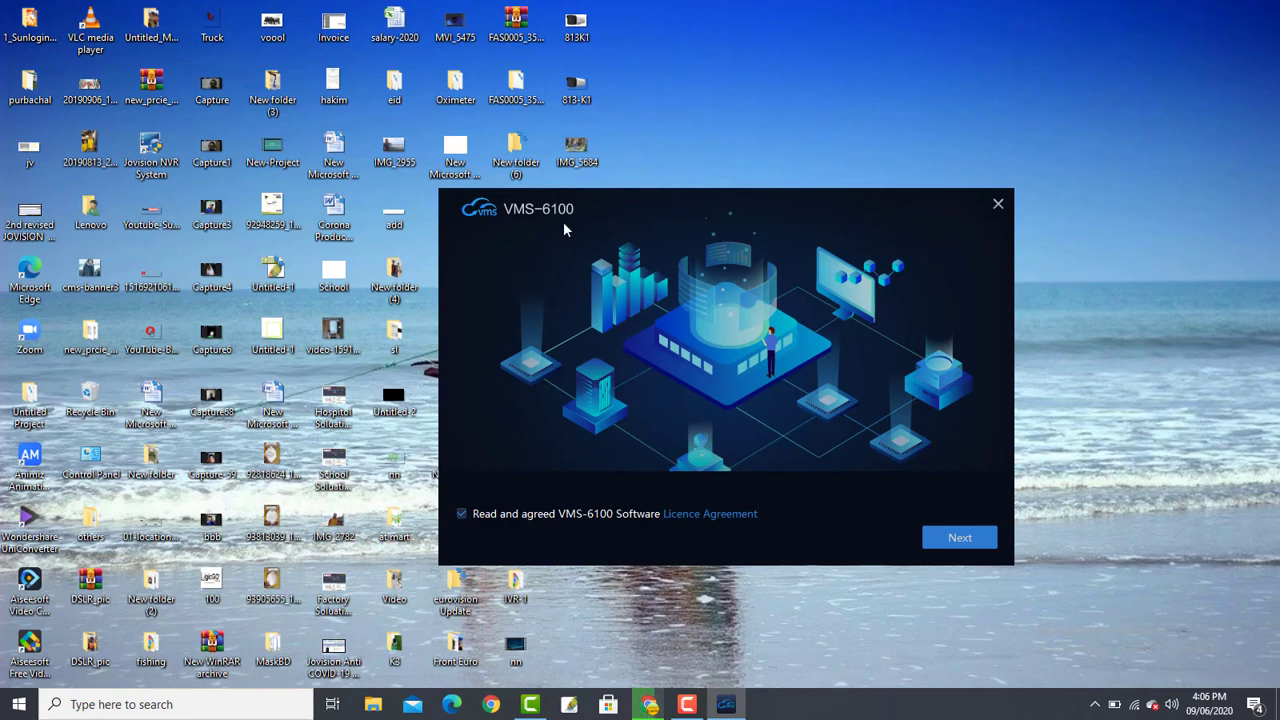
{"action": "left_click", "coordinate": [977, 540]}
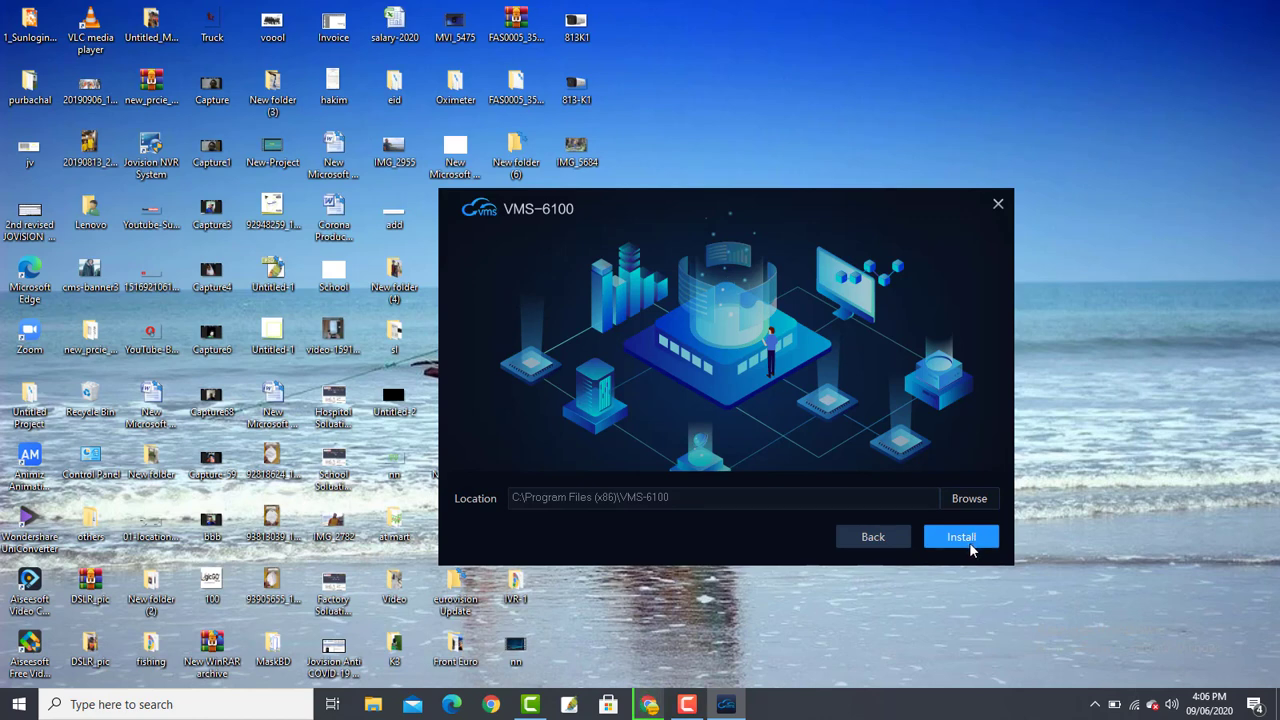
{"action": "left_click", "coordinate": [970, 548]}
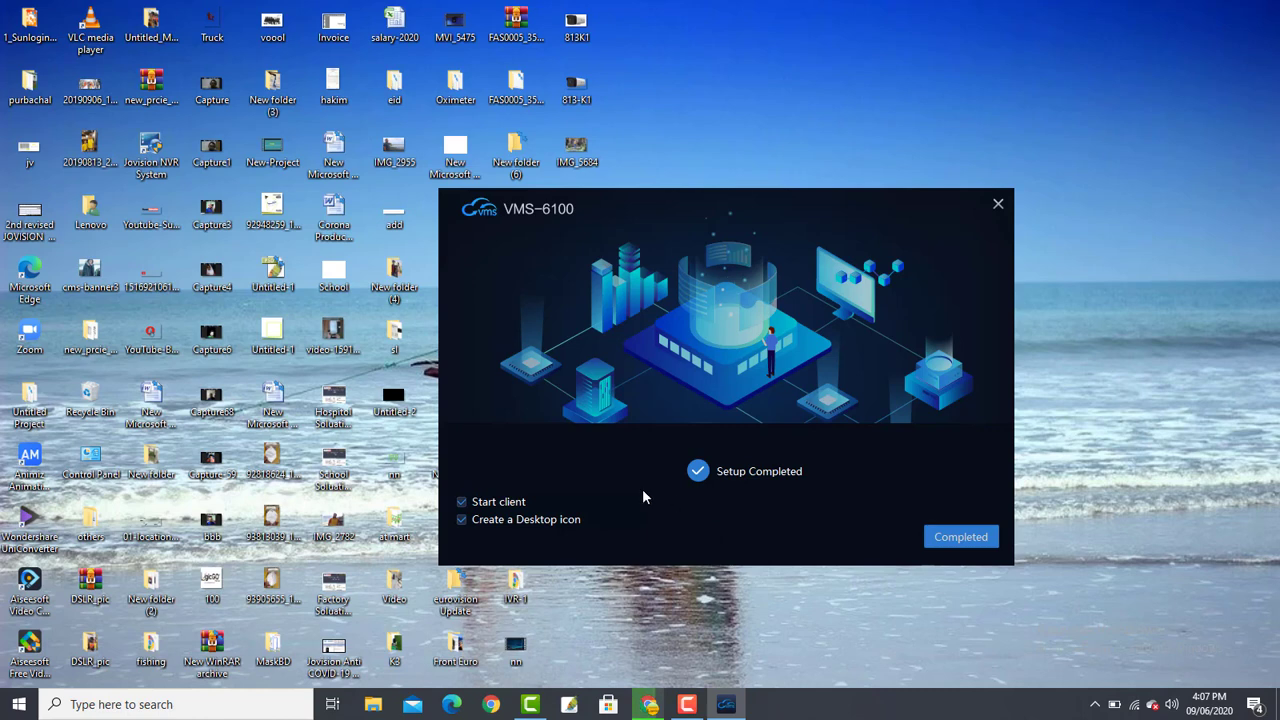
{"action": "left_click", "coordinate": [955, 548]}
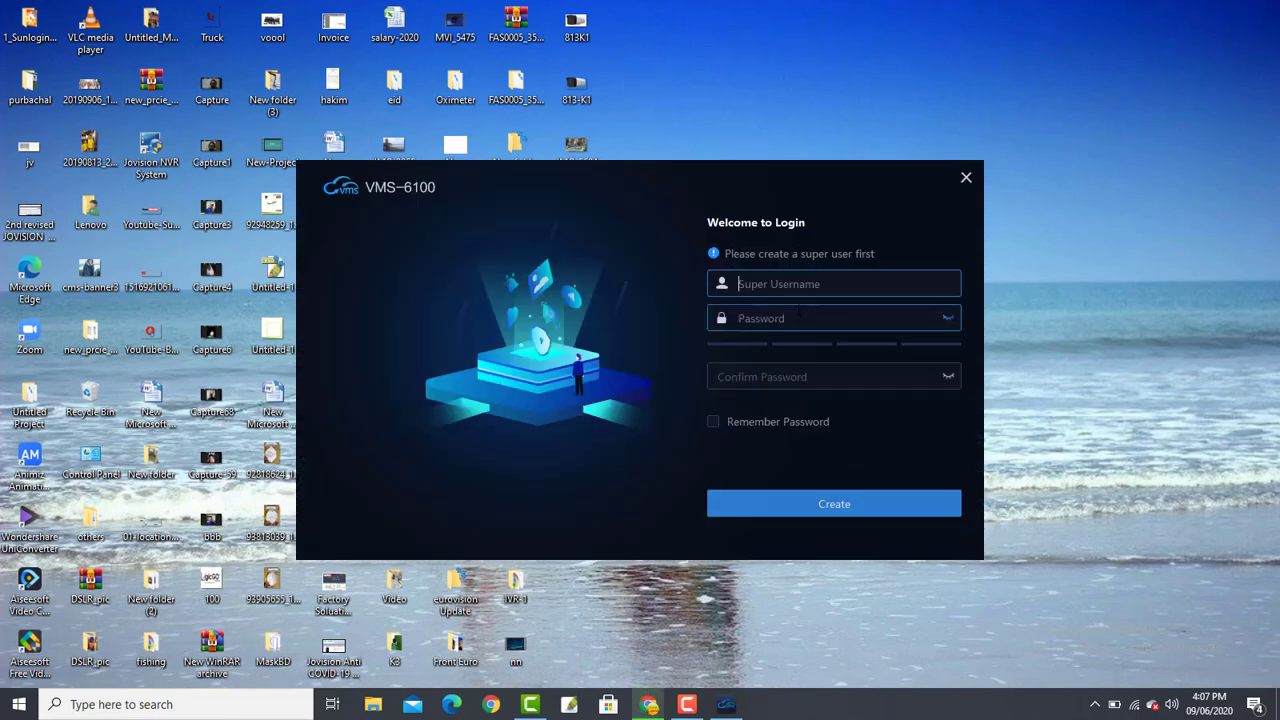
- Create the super user account with a username, password and confirmation, with Remember Password on
{"action": "left_click", "coordinate": [825, 284]}
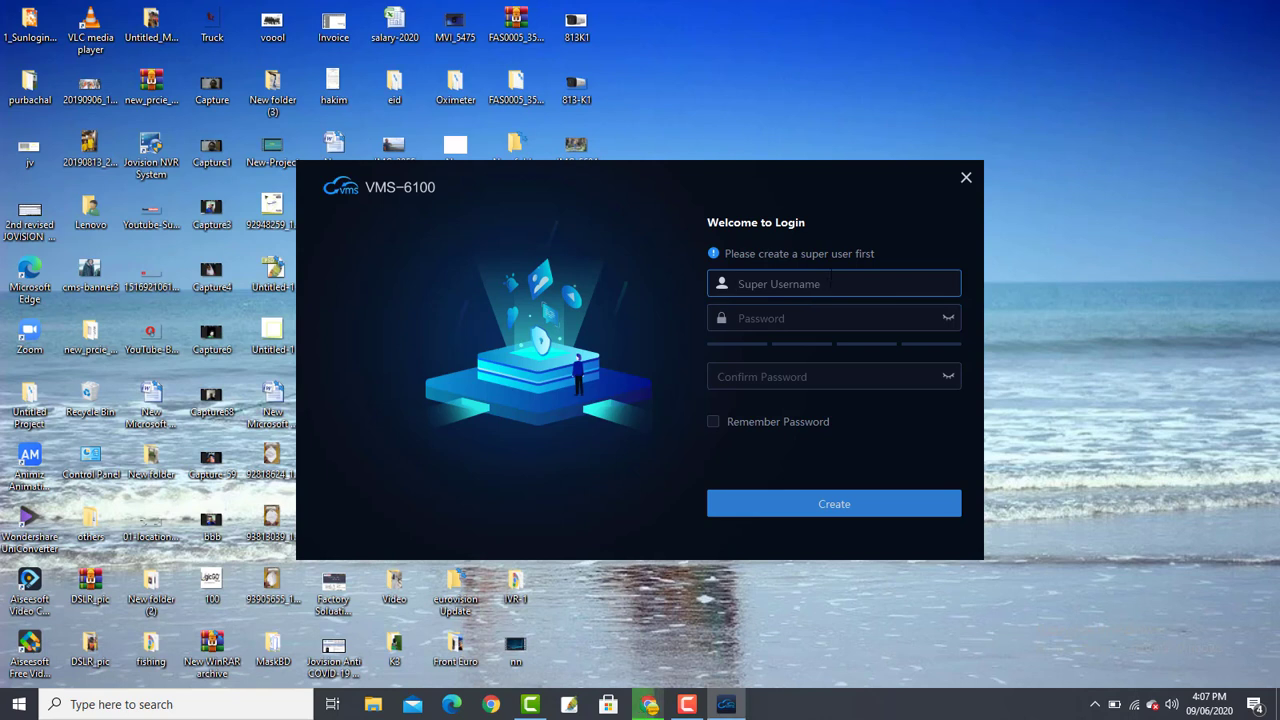
{"action": "type", "text": "L"}
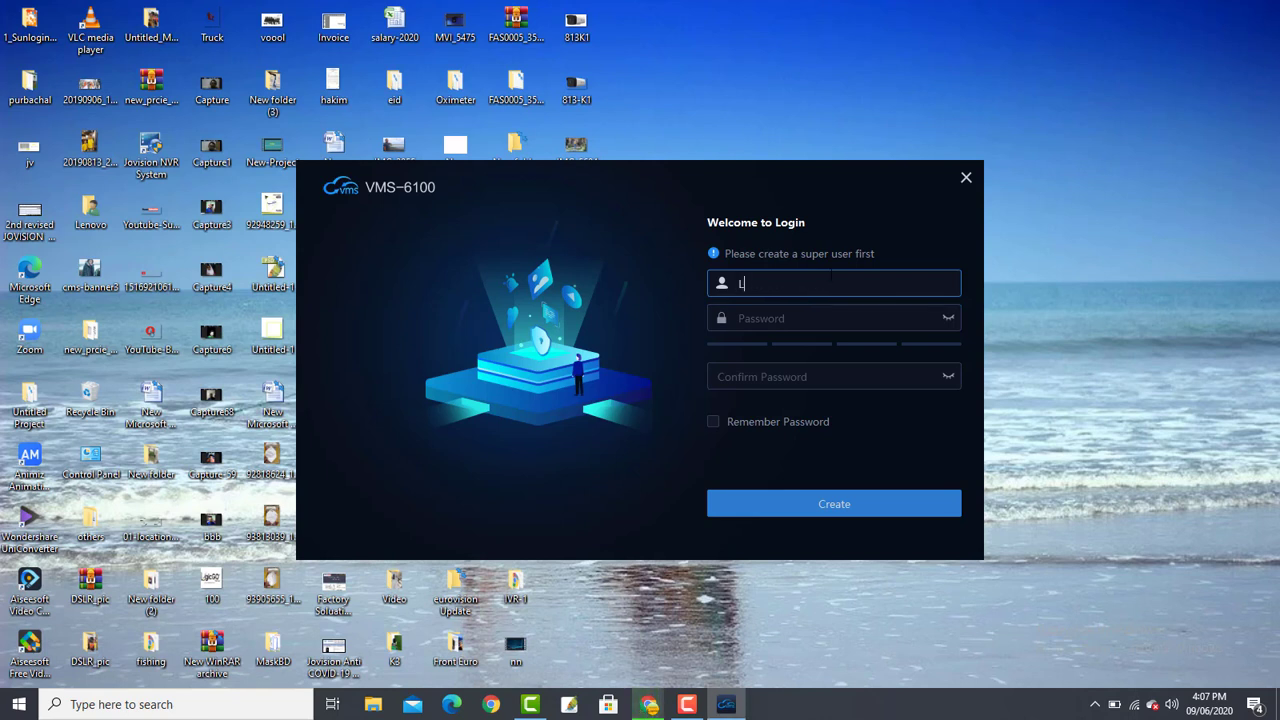
{"action": "type", "text": "ogicgo"}
{"action": "left_click", "coordinate": [830, 318]}
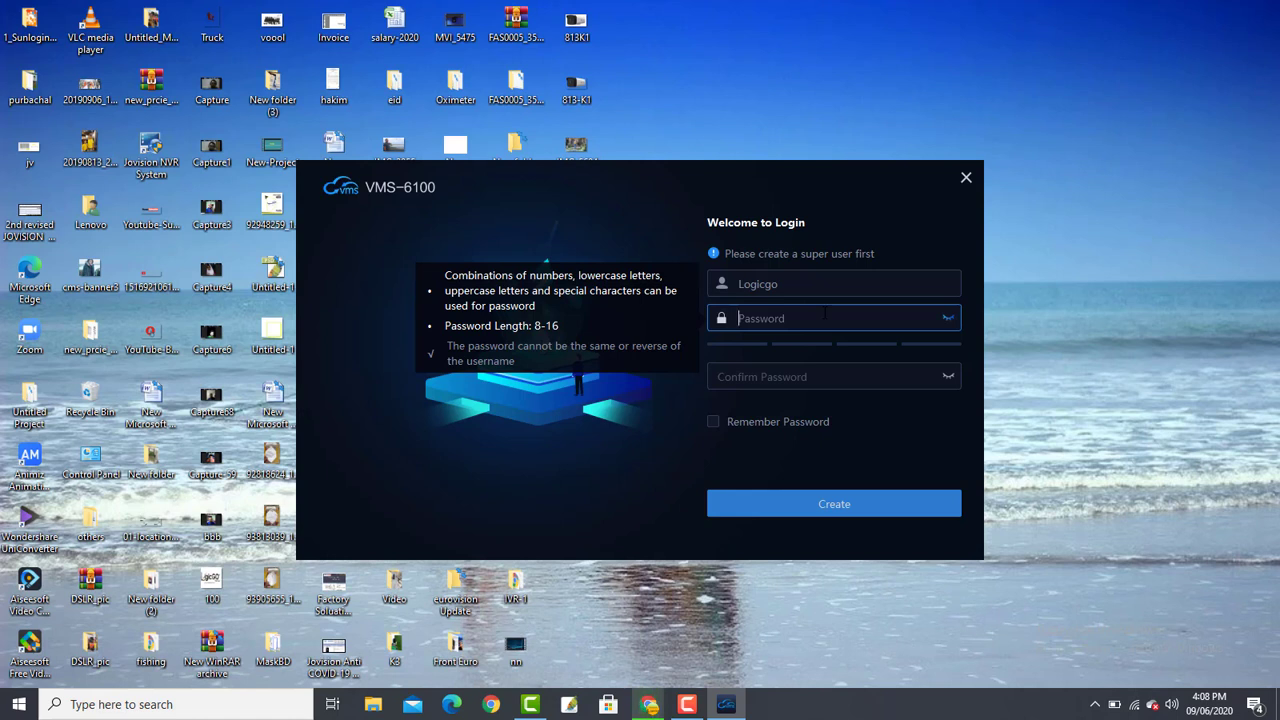
{"action": "type", "text": "abcdefgh"}
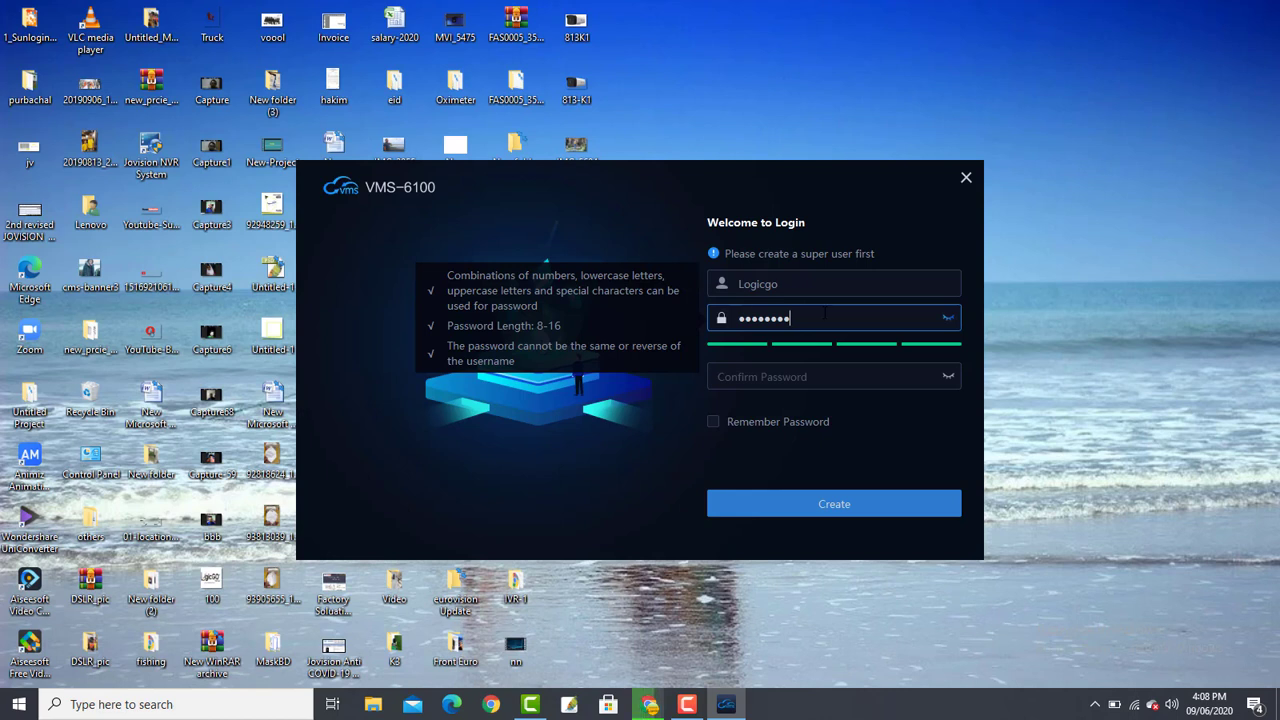
{"action": "key", "text": "Tab"}
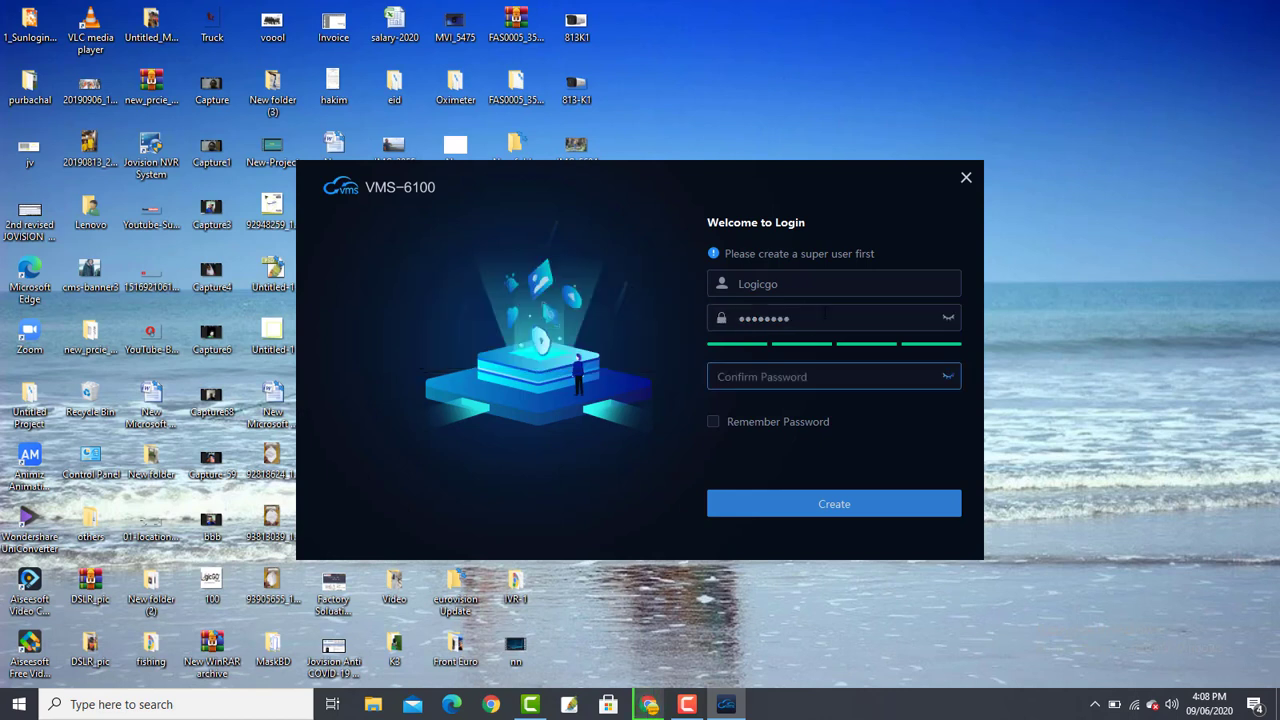
{"action": "type", "text": "adm"}
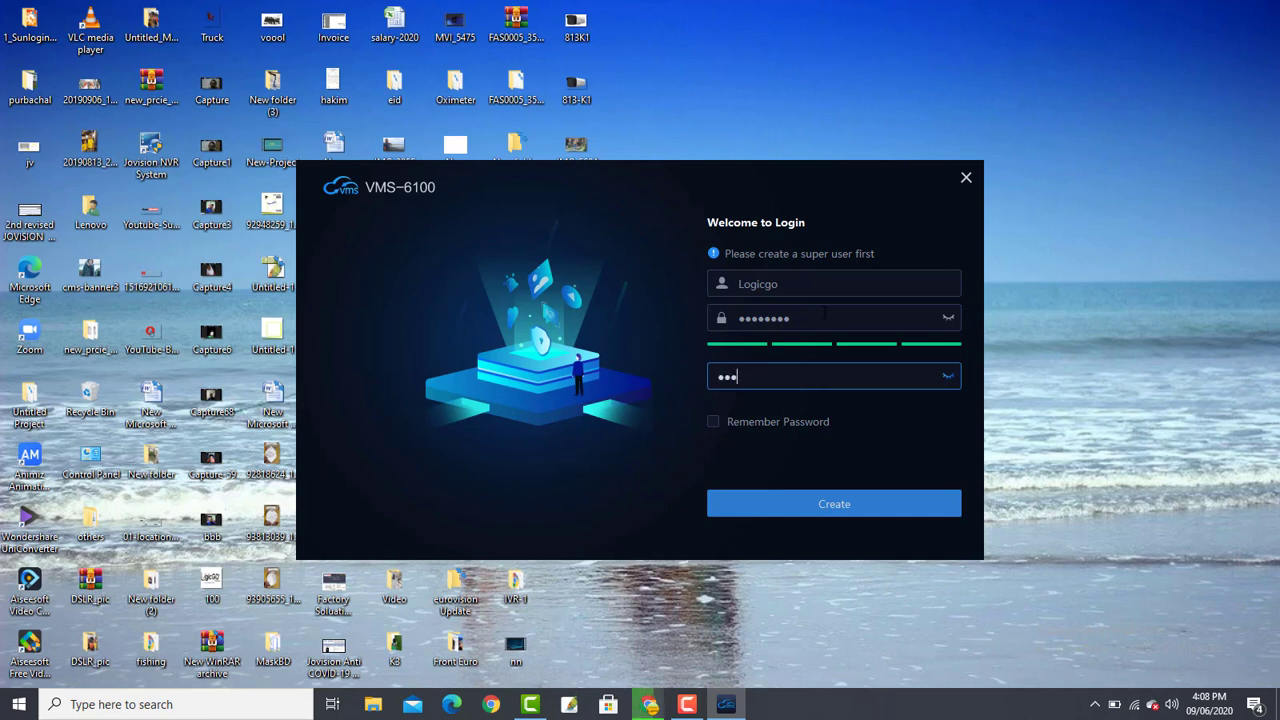
{"action": "type", "text": "in123"}
{"action": "left_click", "coordinate": [948, 376]}
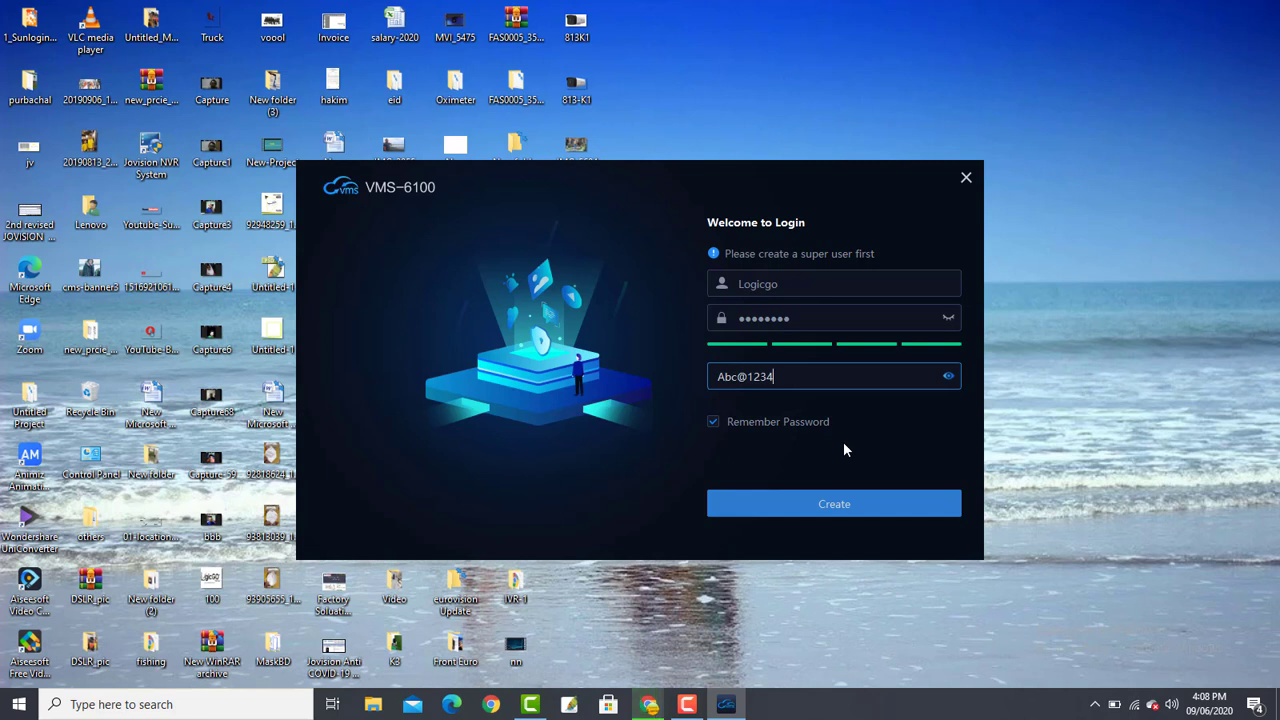
{"action": "left_click", "coordinate": [854, 508]}
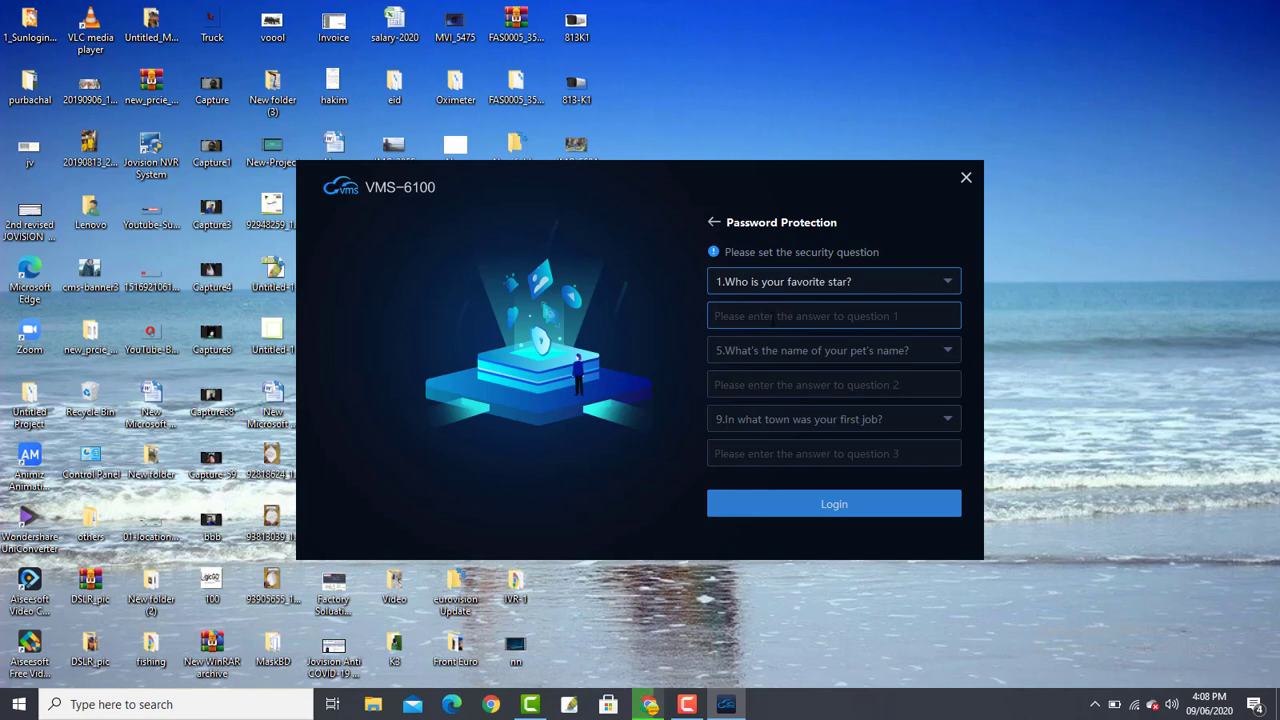
- Answer the first security question, then switch question 2 to the favorite color question and answer it
{"action": "left_click", "coordinate": [772, 316]}
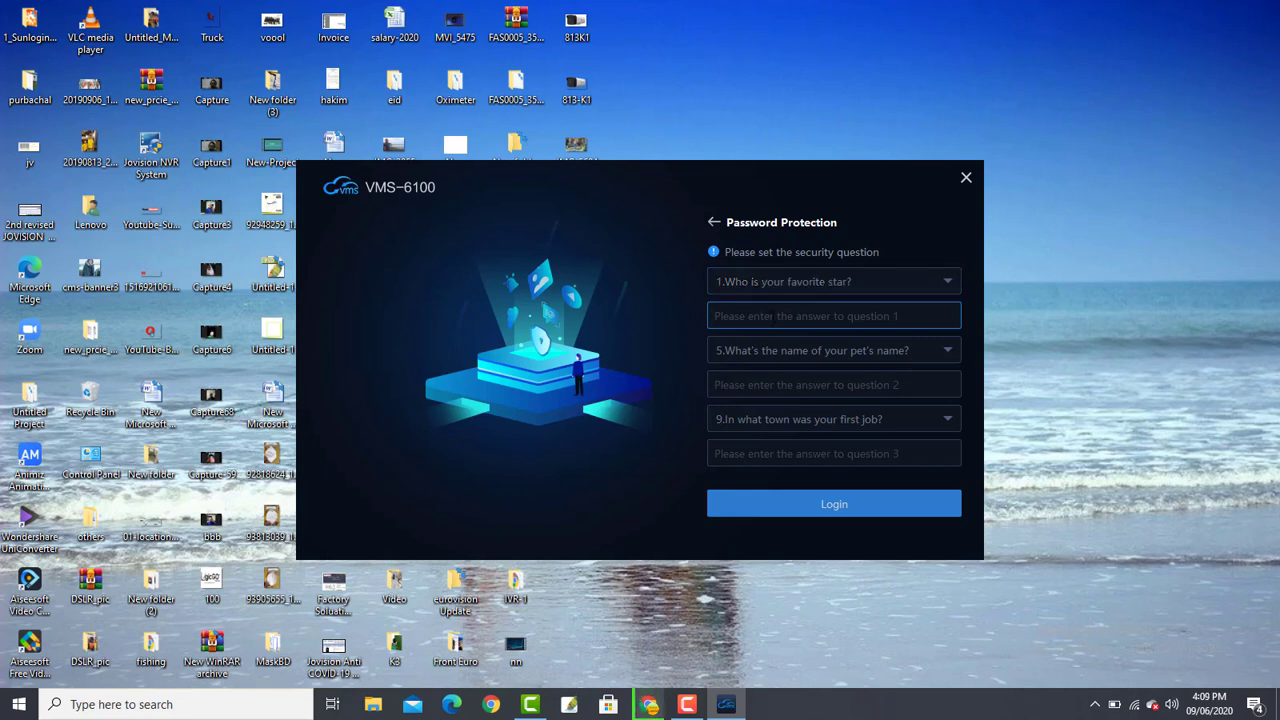
{"action": "type", "text": "sa"}
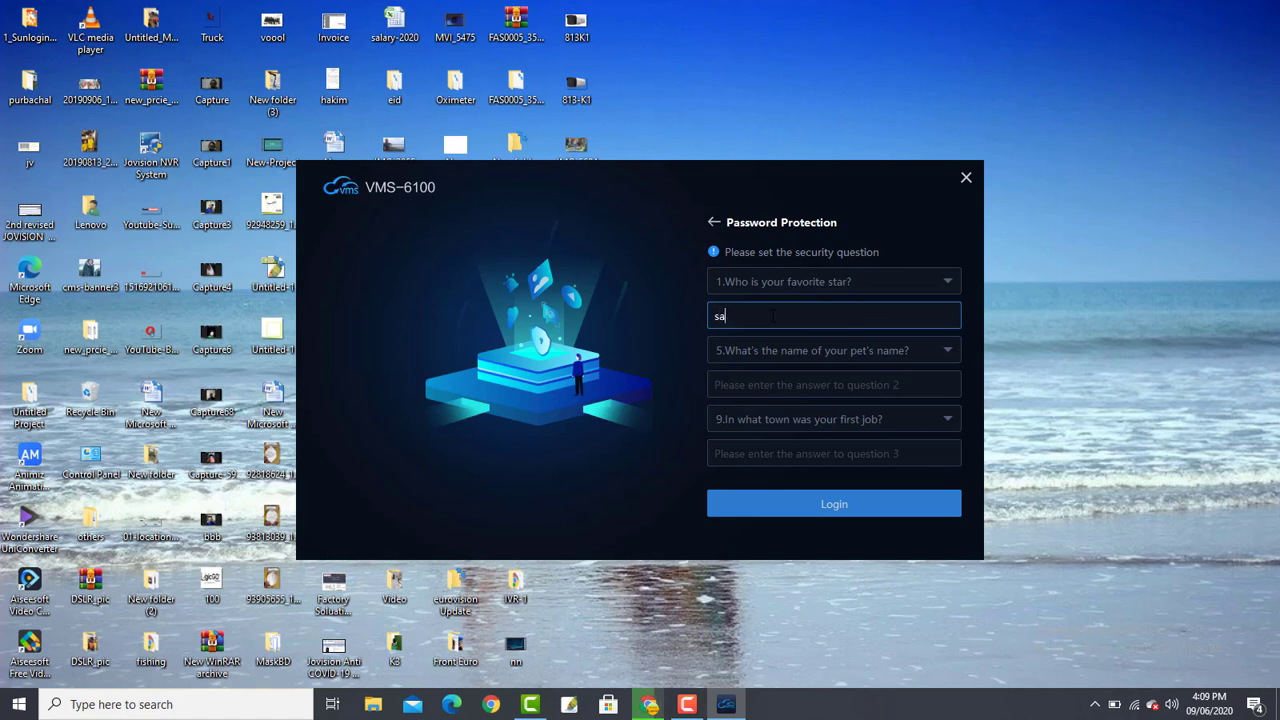
{"action": "type", "text": "lman"}
{"action": "left_click", "coordinate": [851, 382]}
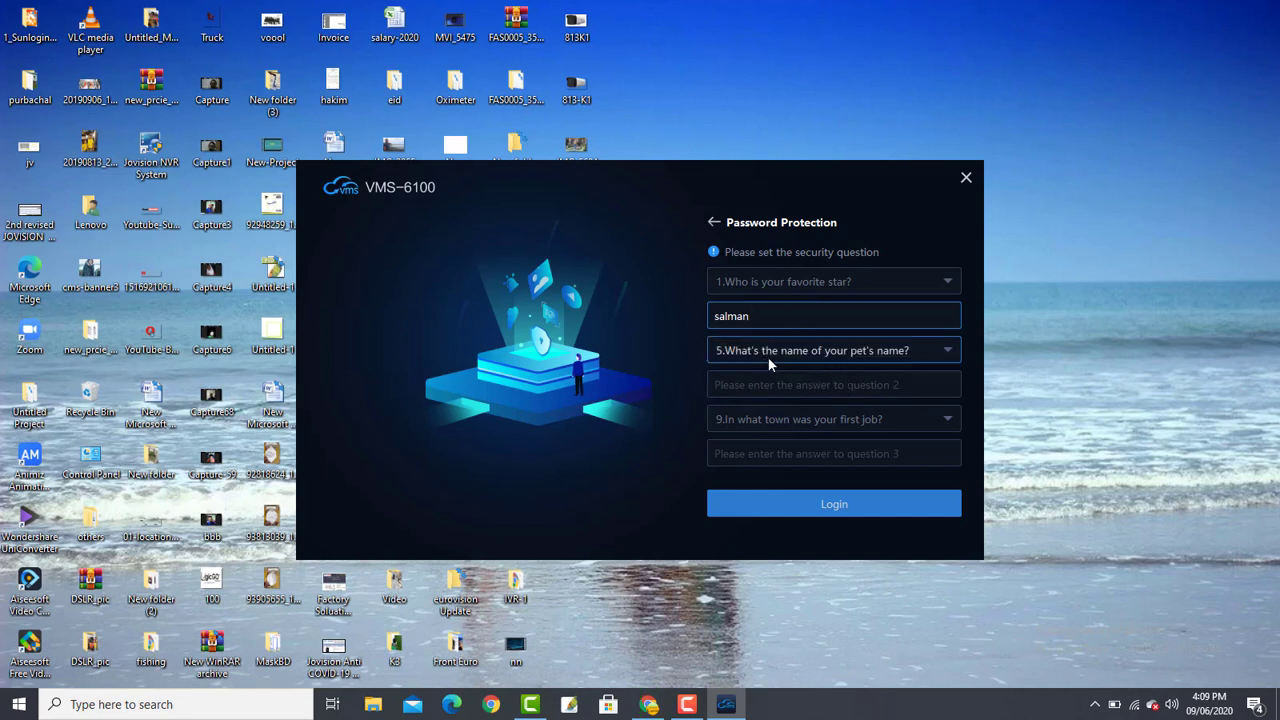
{"action": "left_click", "coordinate": [829, 361]}
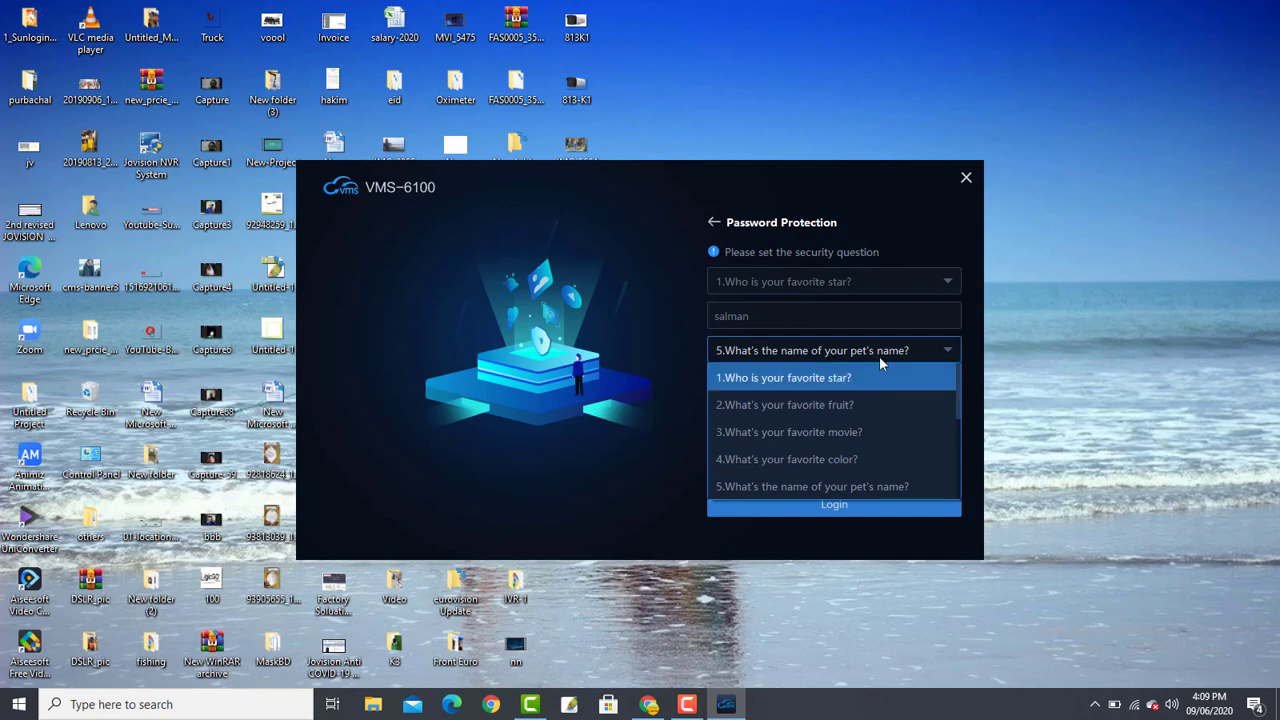
{"action": "left_click", "coordinate": [1005, 371]}
{"action": "left_click", "coordinate": [839, 382]}
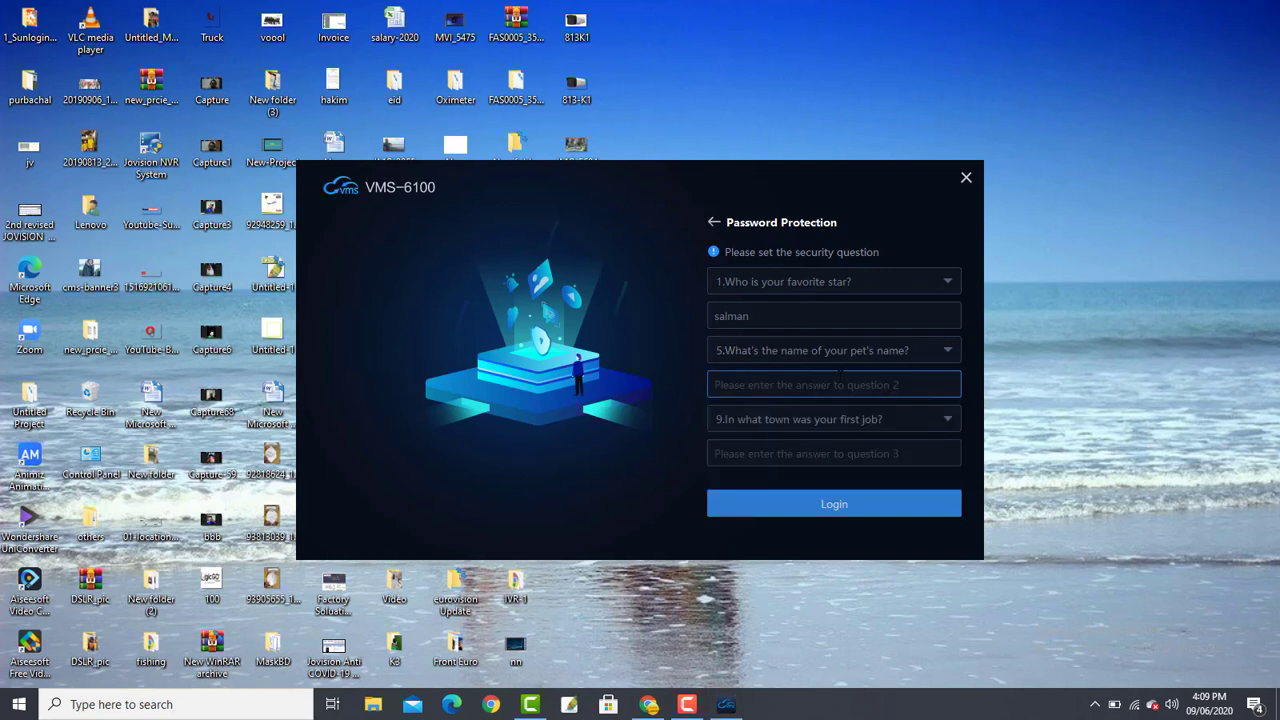
{"action": "left_click", "coordinate": [894, 349]}
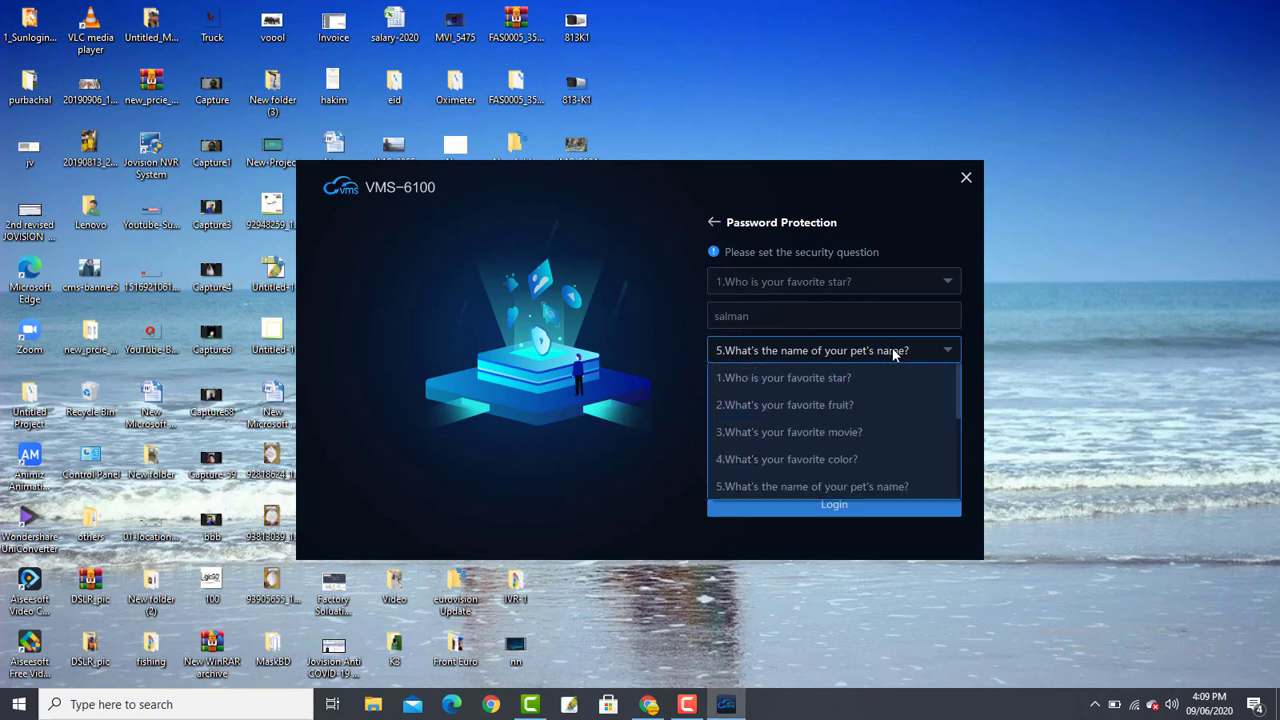
{"action": "left_click", "coordinate": [873, 461]}
{"action": "left_click", "coordinate": [830, 385]}
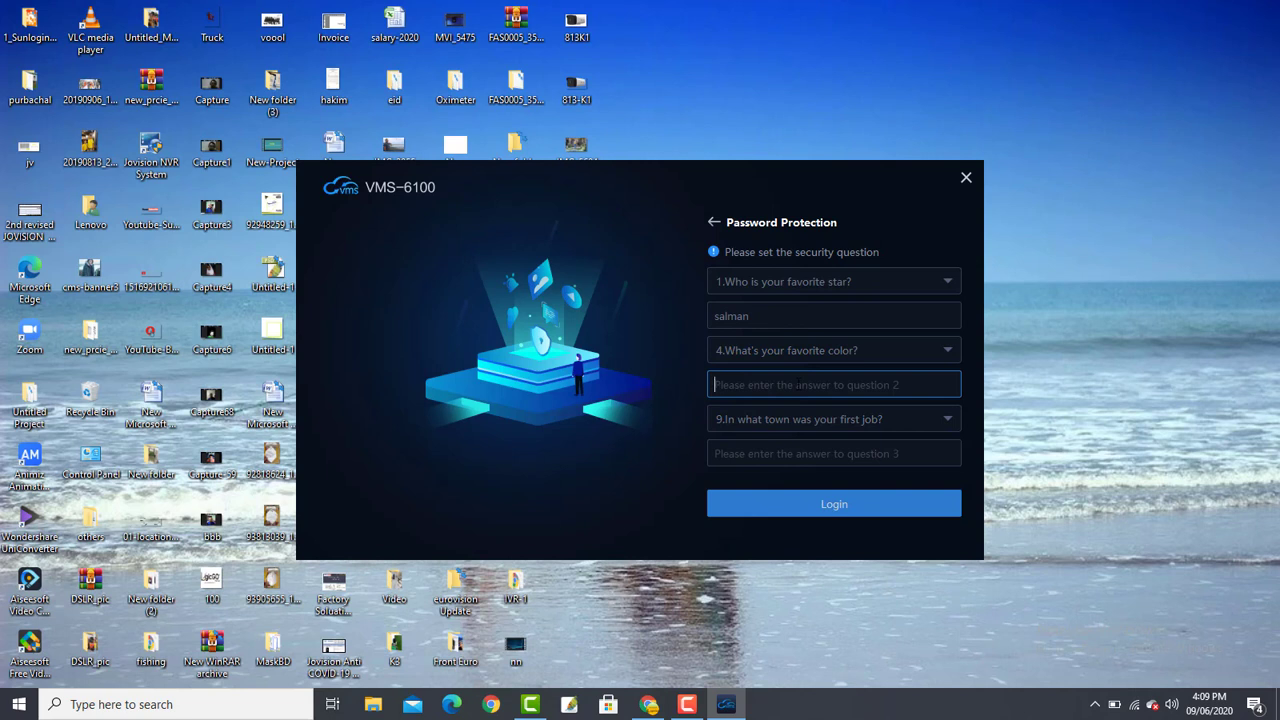
{"action": "type", "text": "black"}
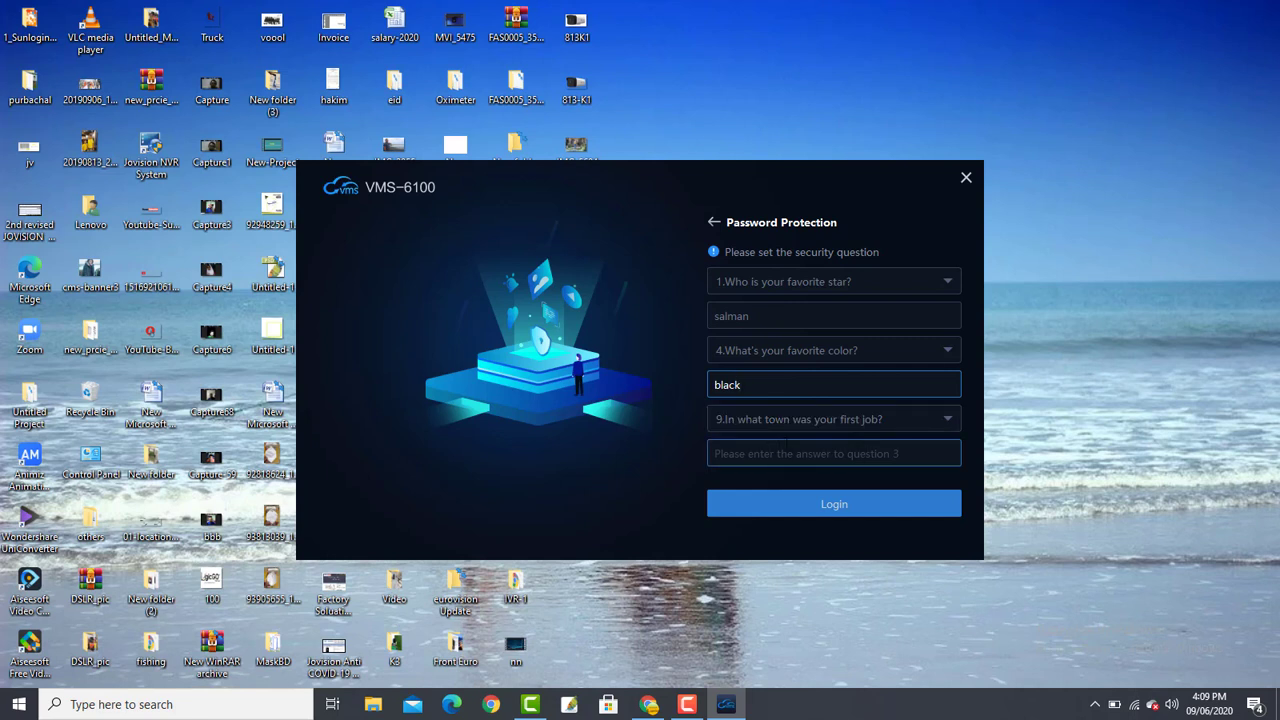
- Answer the first-job town question and submit the form to log in
{"action": "left_click", "coordinate": [850, 455]}
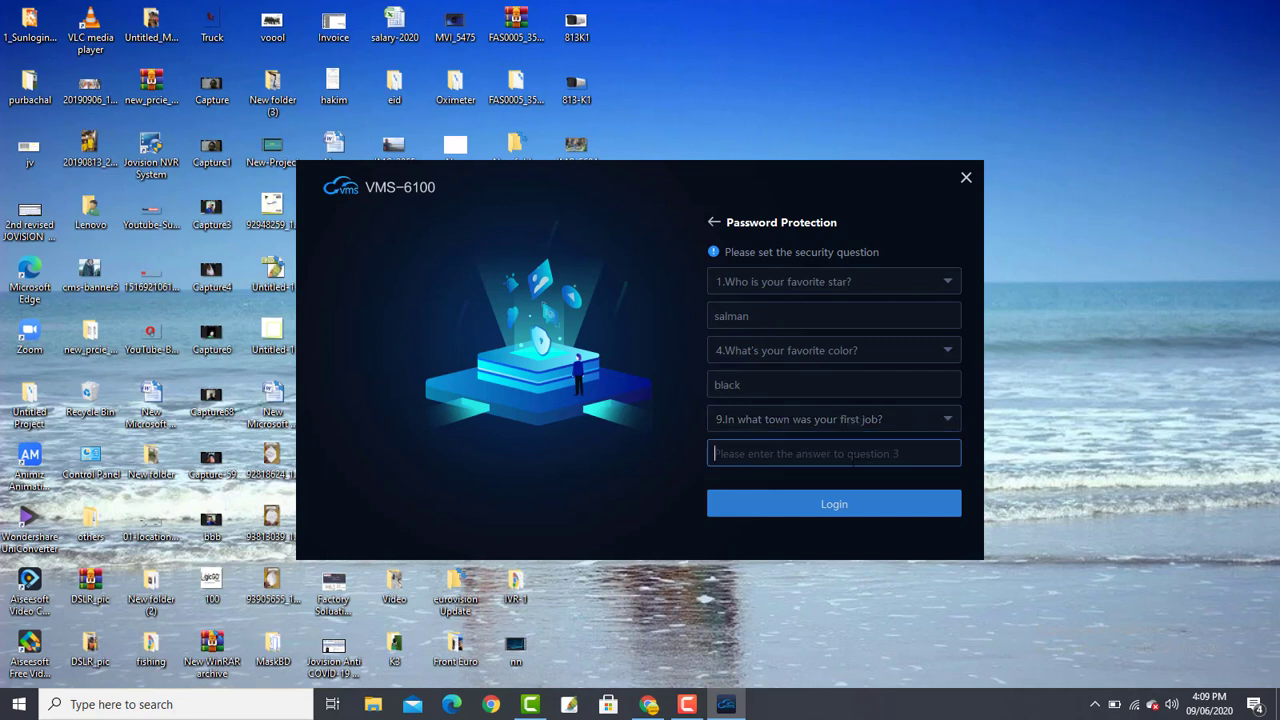
{"action": "type", "text": "dhaka"}
{"action": "left_click", "coordinate": [837, 507]}
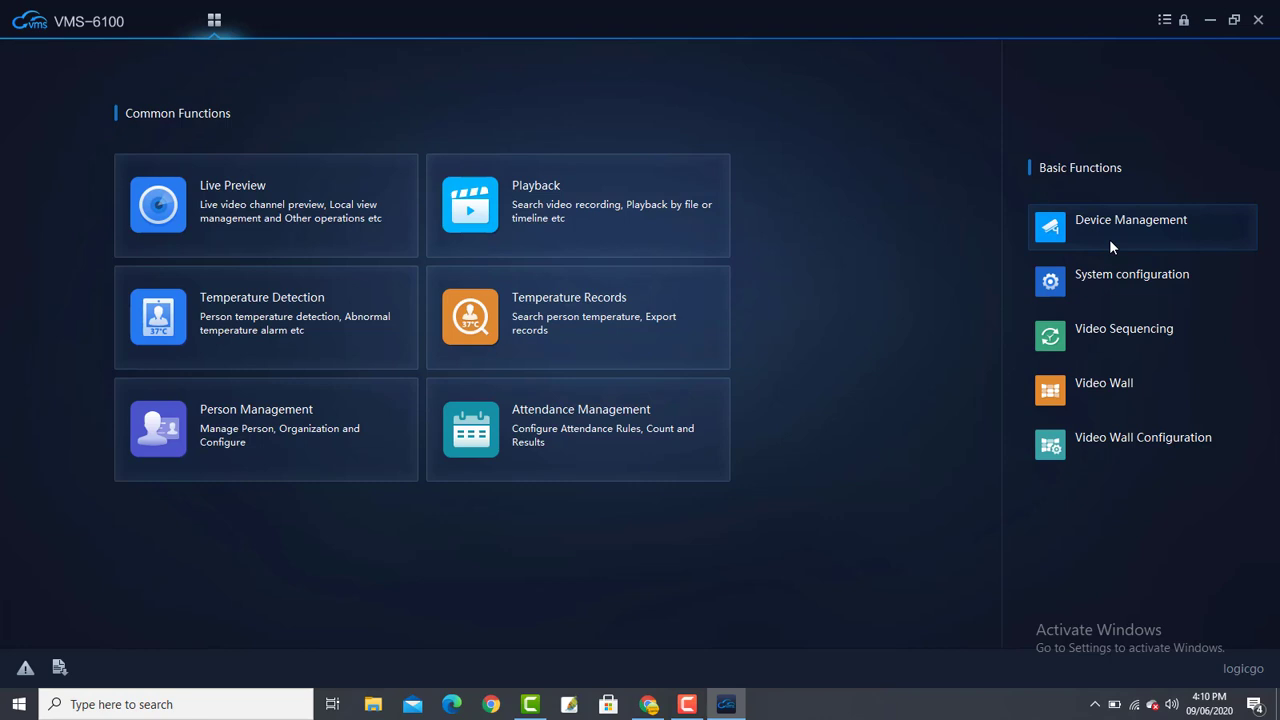
- Open Device Management from Basic Functions on the home screen
{"action": "left_click", "coordinate": [1110, 246]}
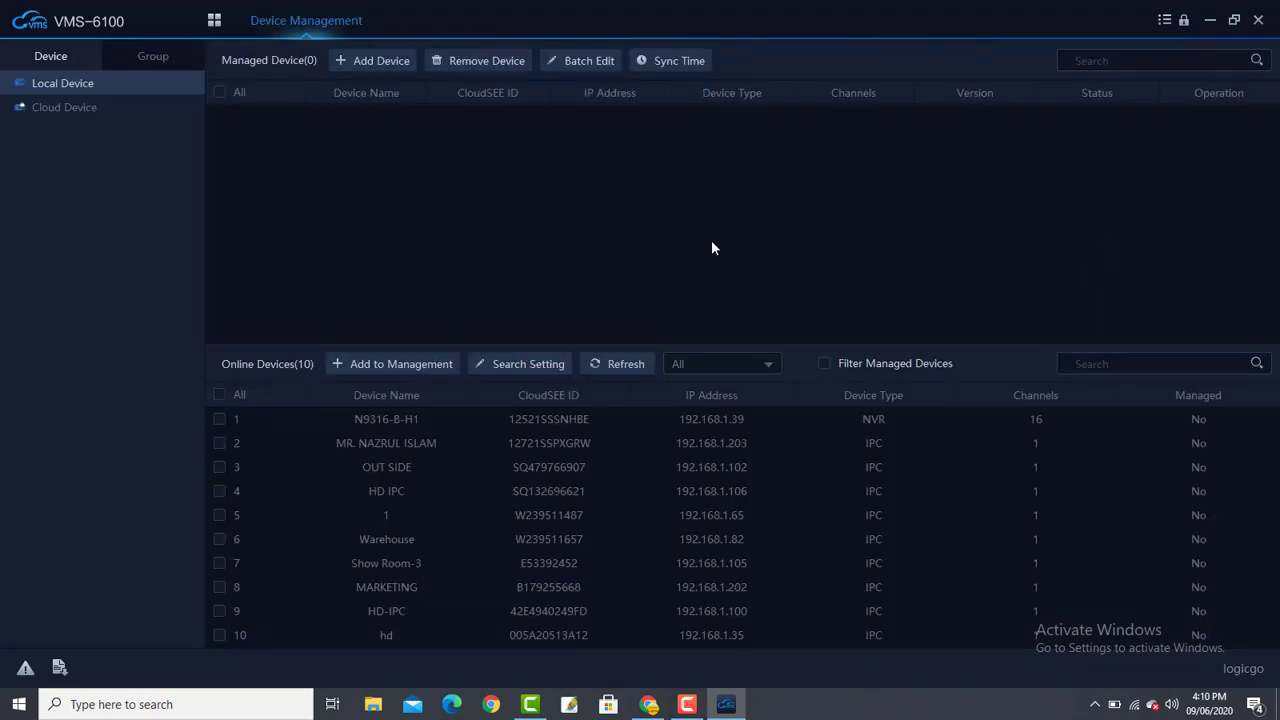
- Start a new CloudSEE device named 'client' and enter its CloudSEE ID
{"action": "left_click", "coordinate": [369, 58]}
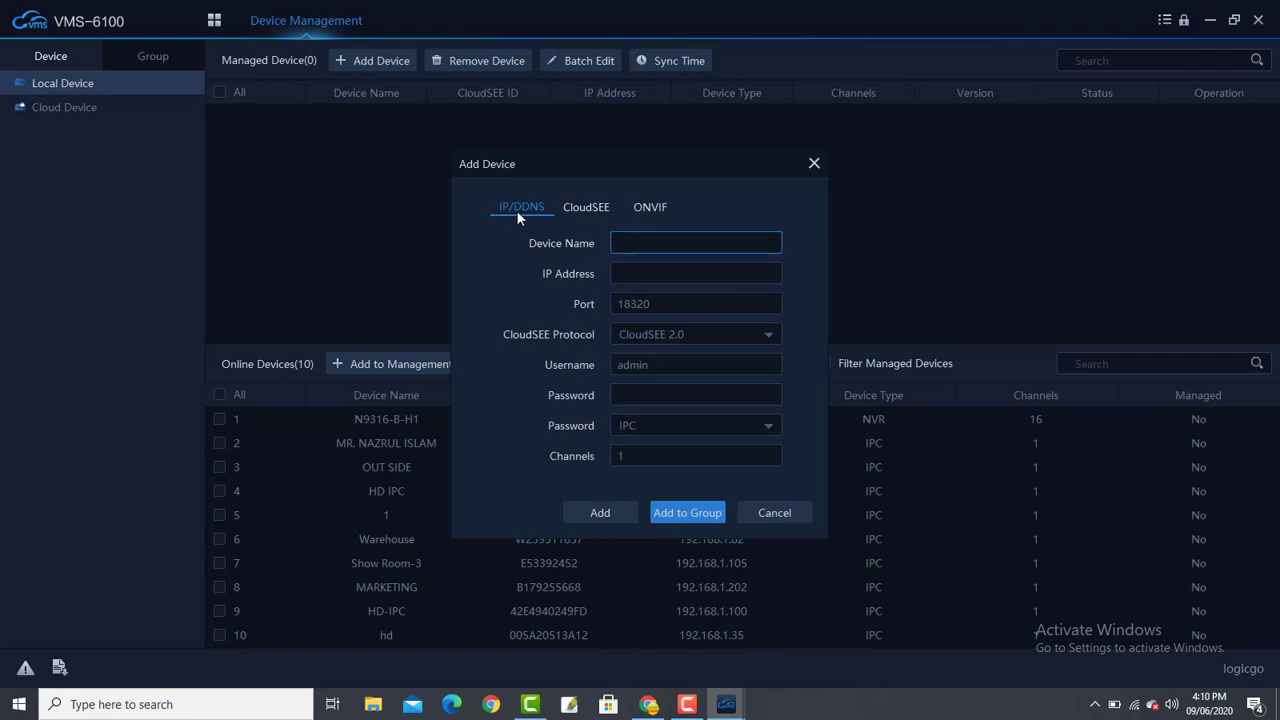
{"action": "left_click", "coordinate": [586, 207]}
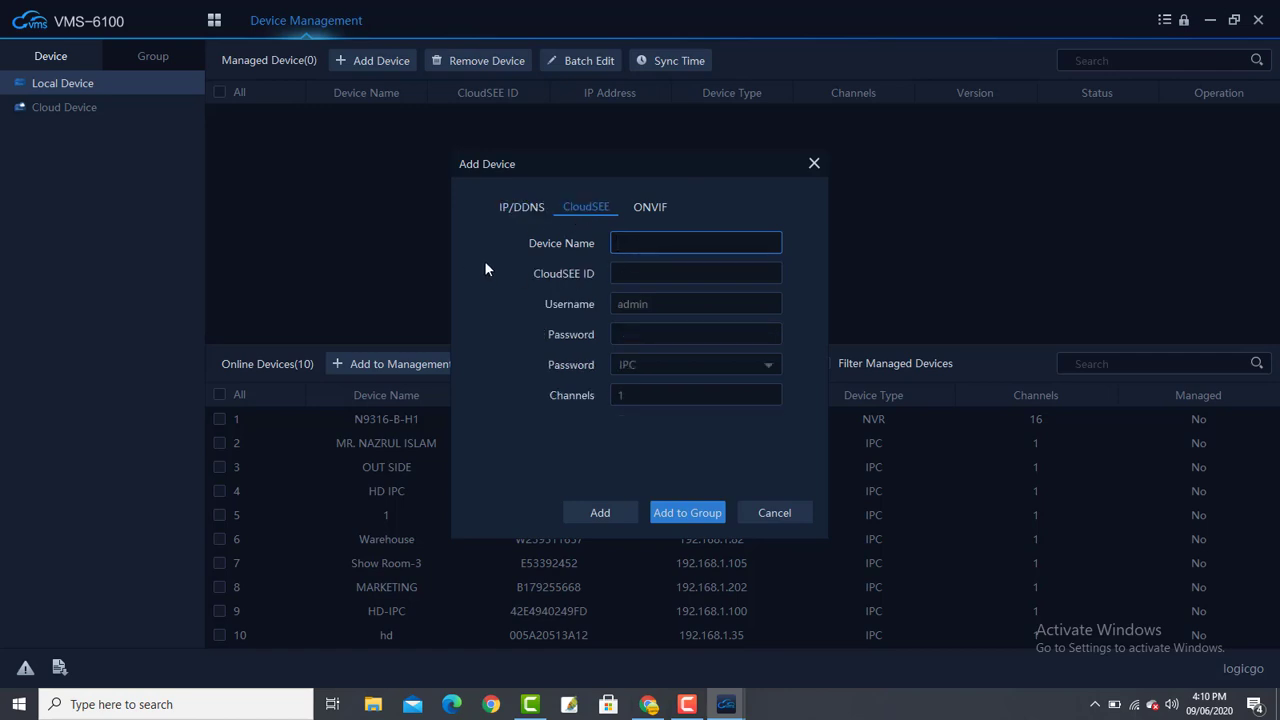
{"action": "type", "text": "c"}
{"action": "key", "text": "BackSpace"}
{"action": "type", "text": "client"}
{"action": "left_click", "coordinate": [617, 272]}
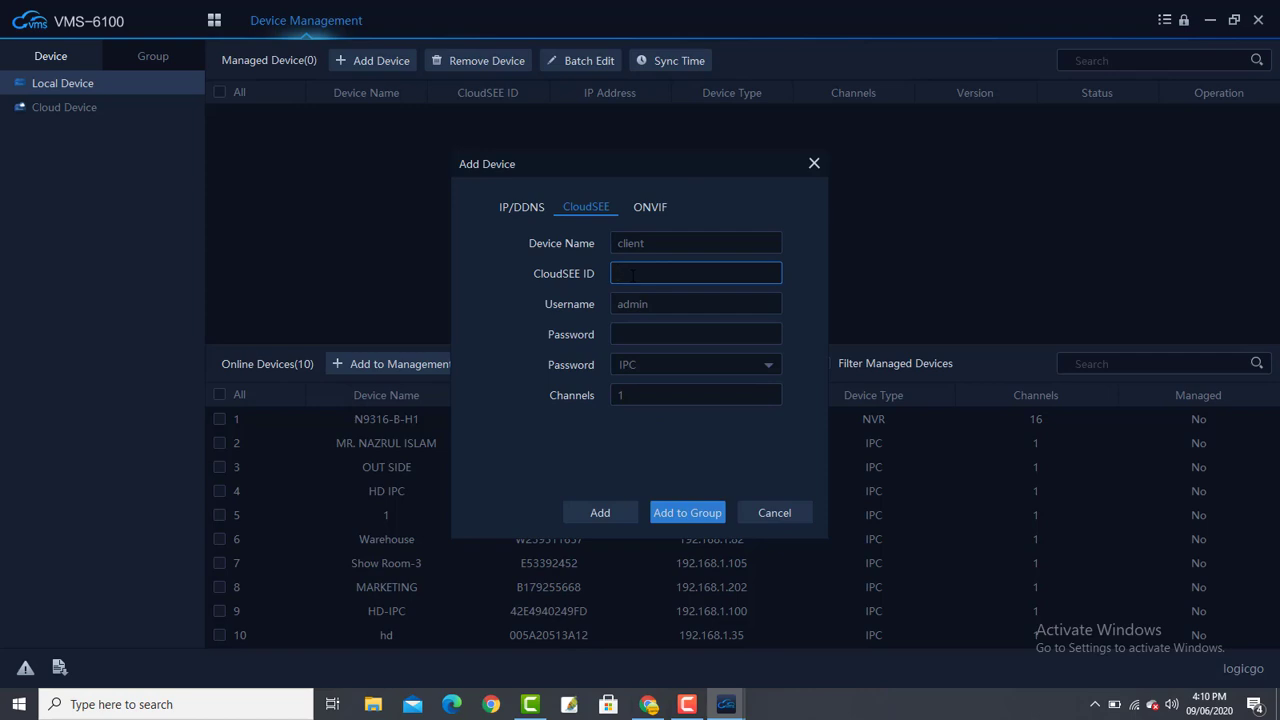
{"action": "type", "text": "12.2"}
{"action": "type", "text": "SSSS"}
{"action": "type", "text": "15"}
{"action": "type", "text": "M"}
{"action": "type", "text": "PU"}
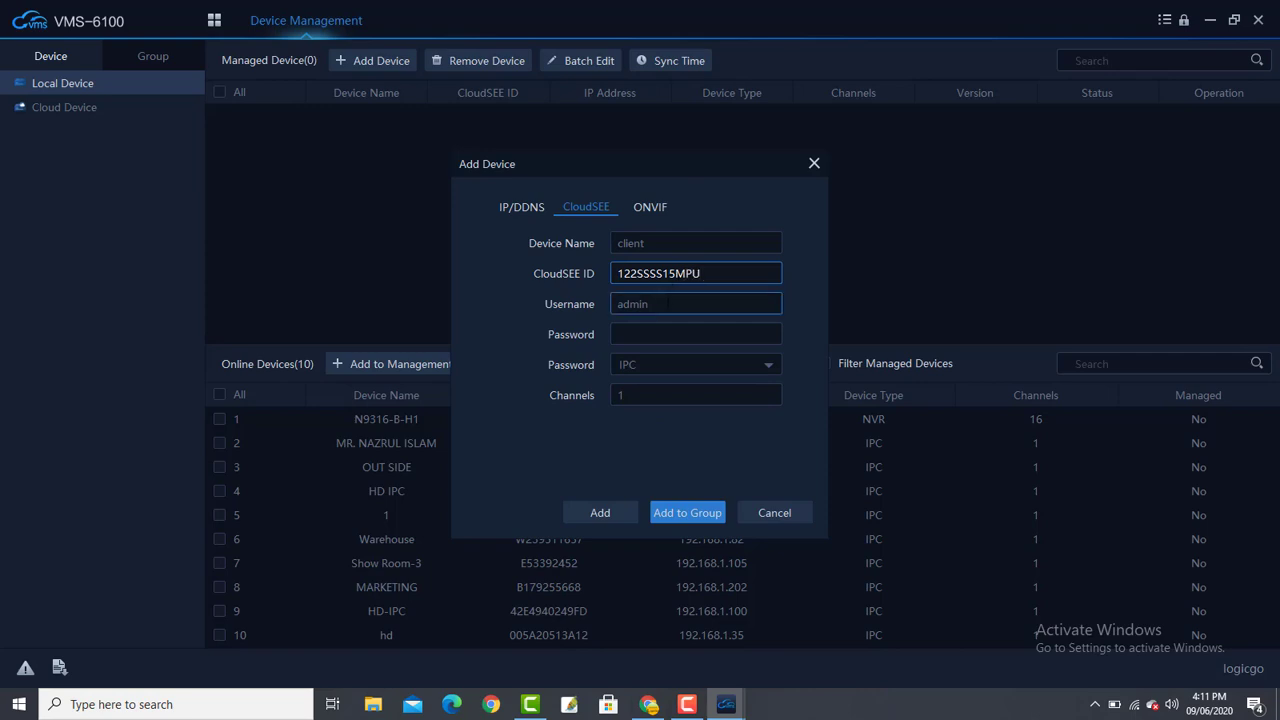
- Set the device type to NVR with 10 channels
{"action": "left_click", "coordinate": [678, 340]}
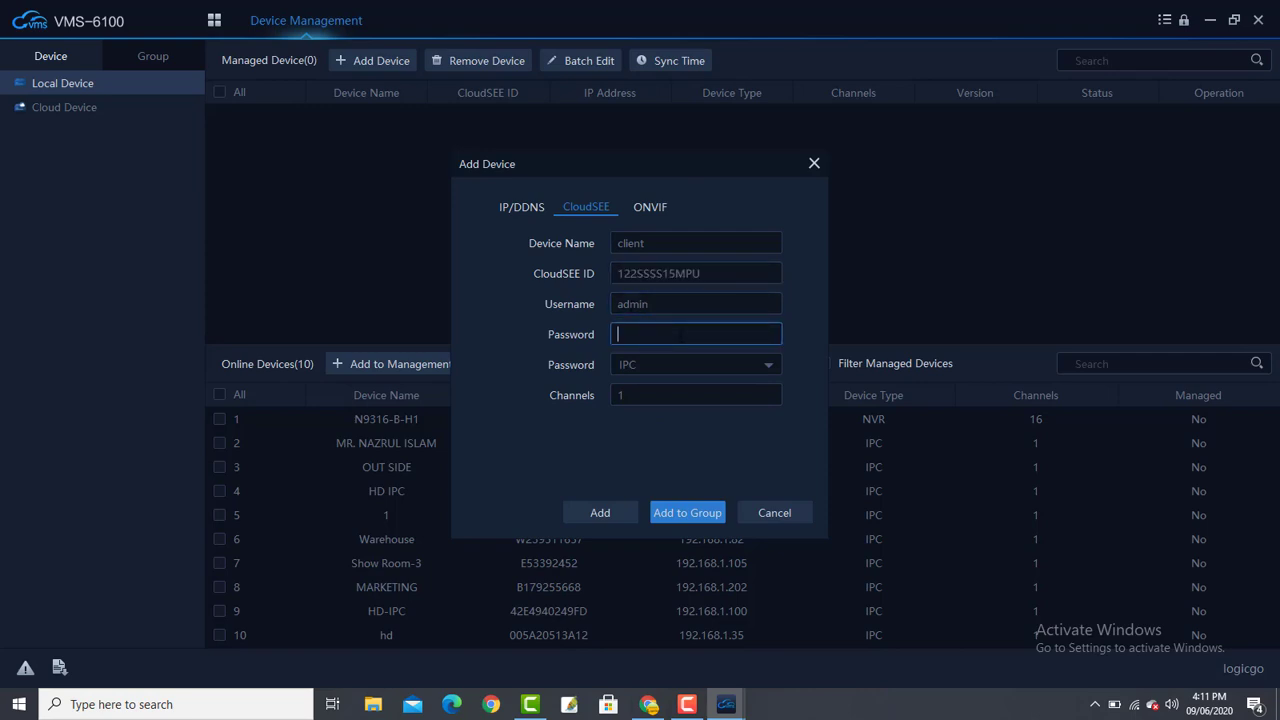
{"action": "left_click", "coordinate": [674, 366]}
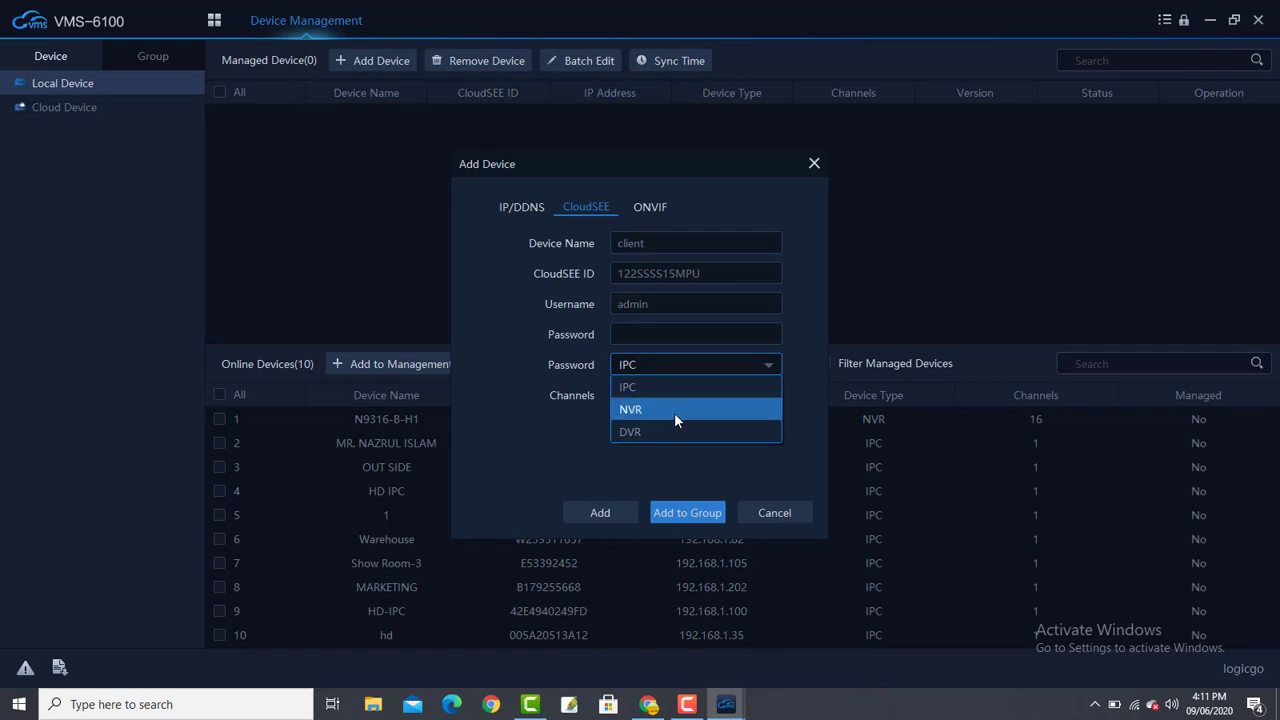
{"action": "left_click", "coordinate": [674, 410]}
{"action": "left_click", "coordinate": [670, 396]}
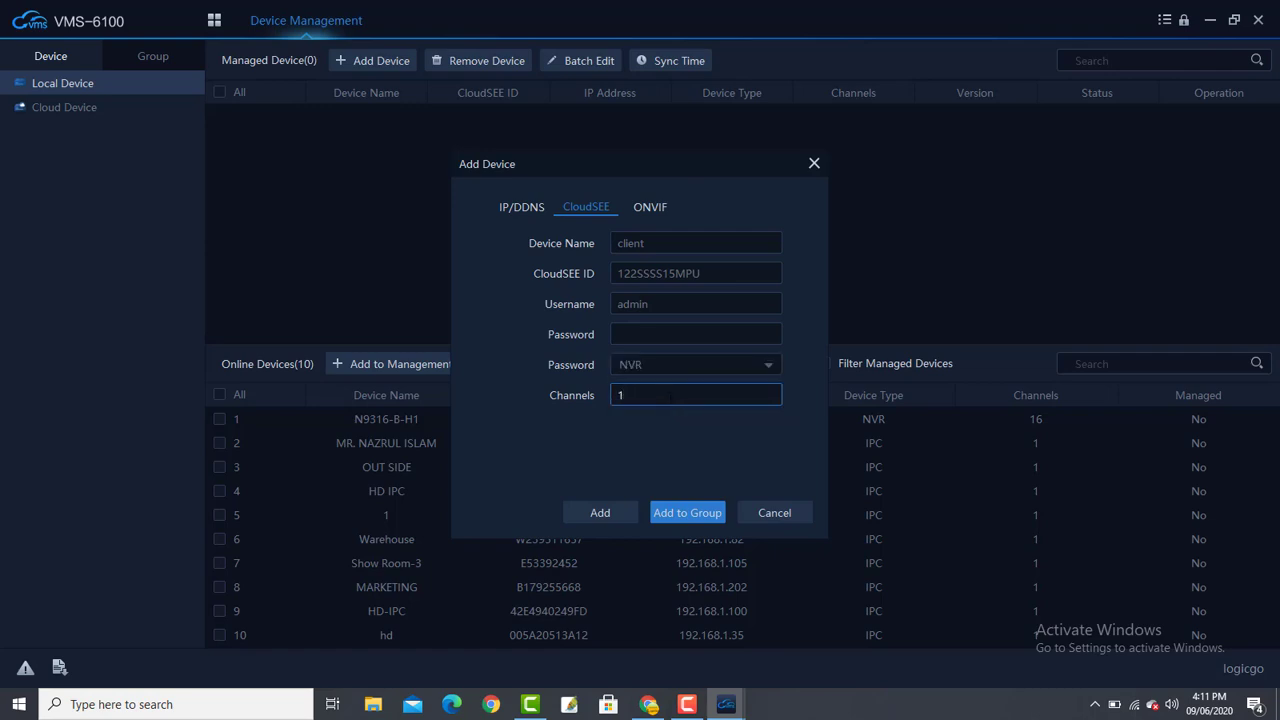
{"action": "key", "text": "BackSpace"}
{"action": "type", "text": "10"}
- Add the client NVR, select its now-Online row, and go back to the home screen
{"action": "left_click", "coordinate": [599, 516]}
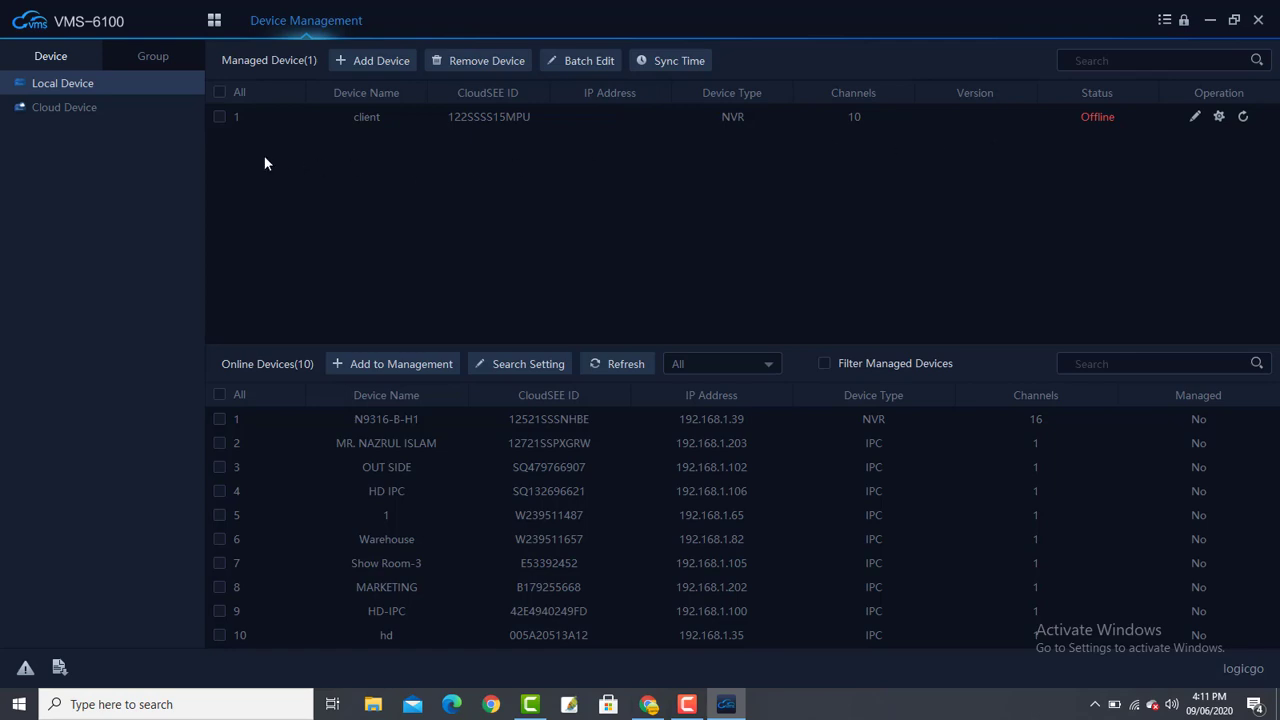
{"action": "left_click", "coordinate": [220, 117]}
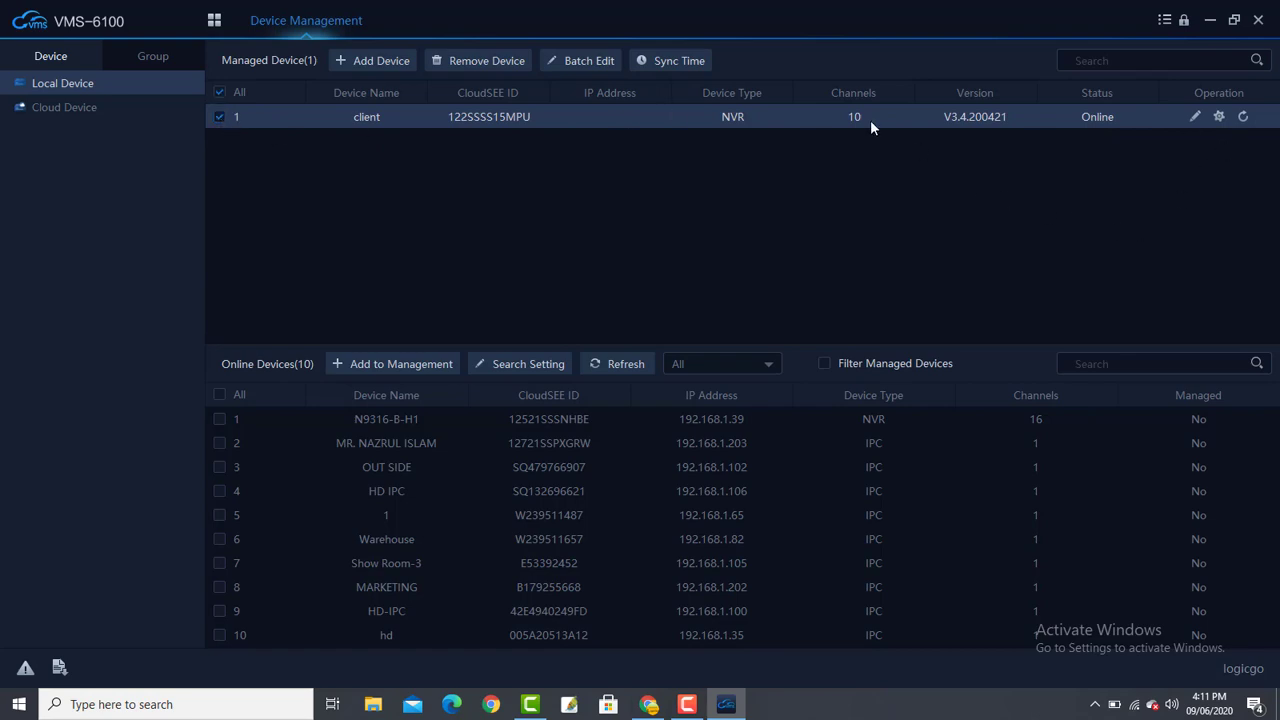
{"action": "left_click", "coordinate": [214, 20]}
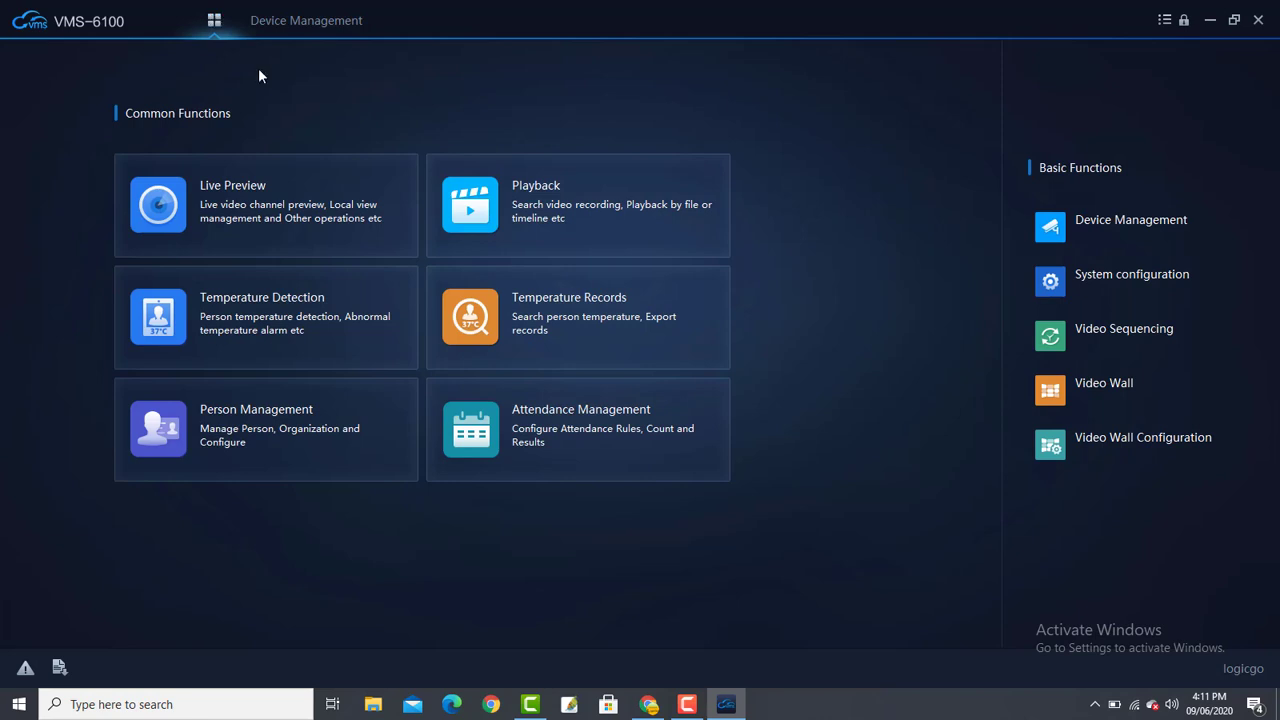
- Open Live Preview and expand the client NVR to list its ten channels
{"action": "left_click", "coordinate": [260, 203]}
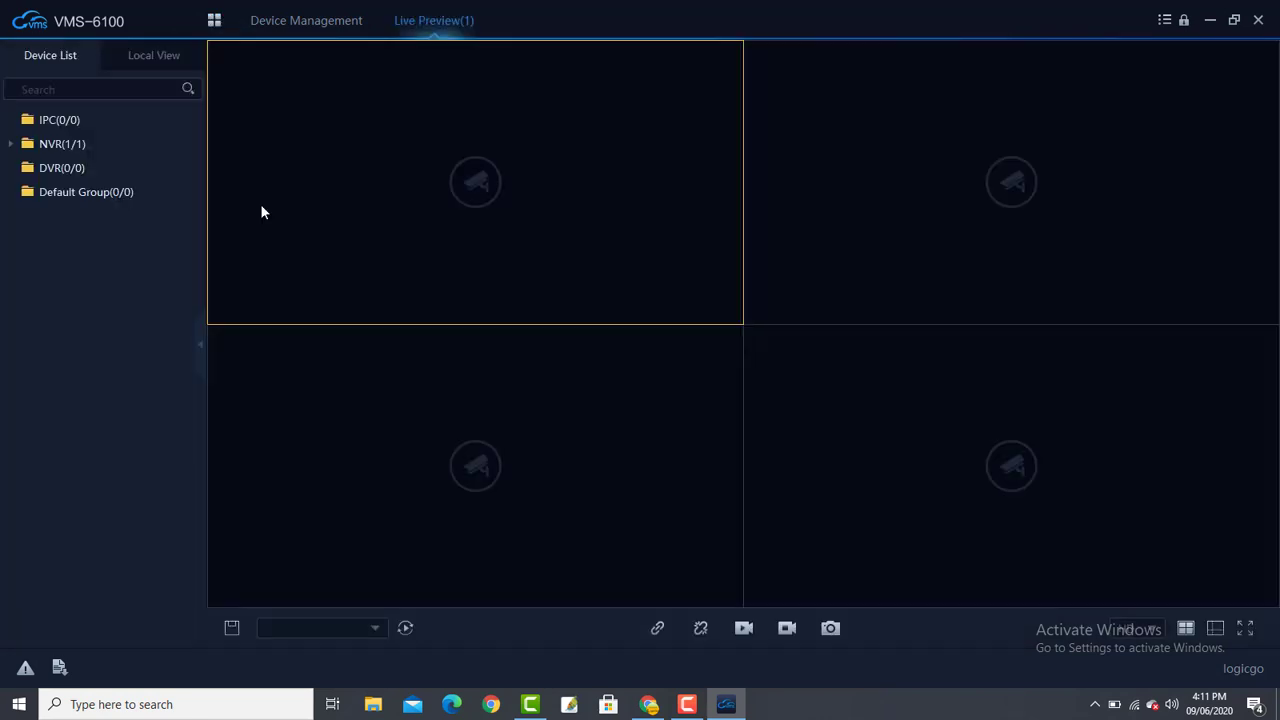
{"action": "left_click", "coordinate": [10, 145]}
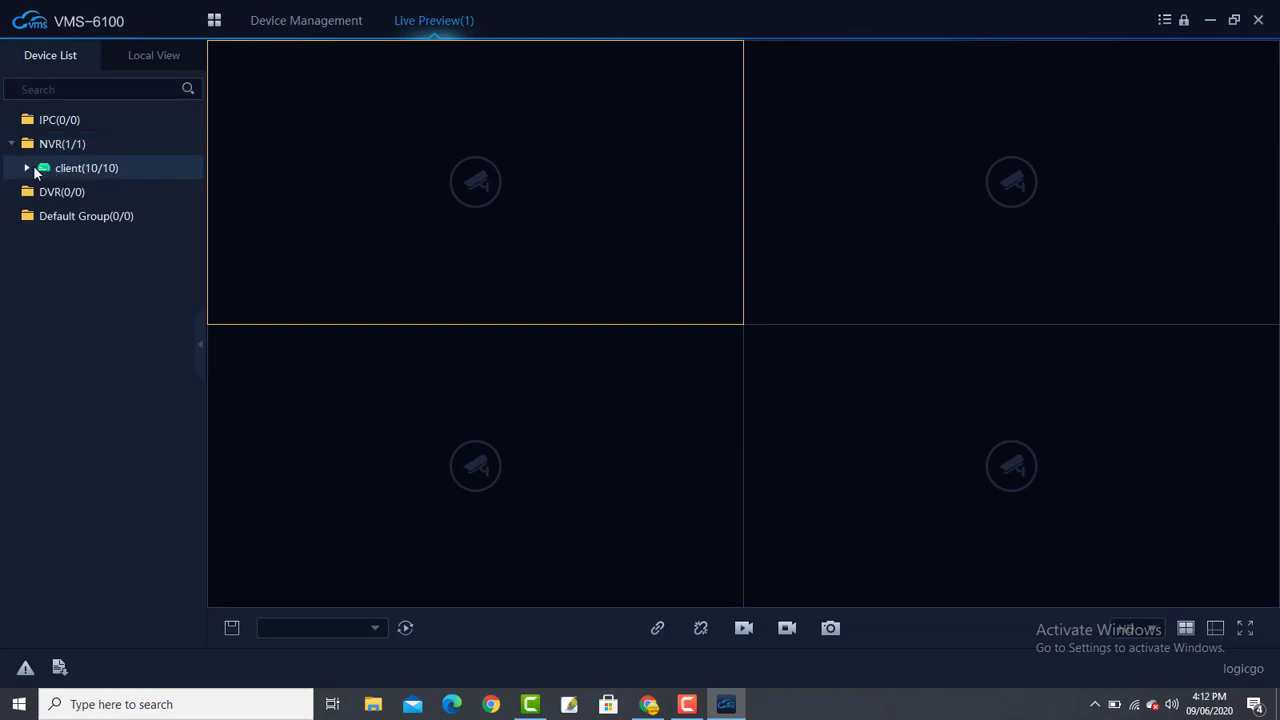
{"action": "left_click", "coordinate": [26, 168]}
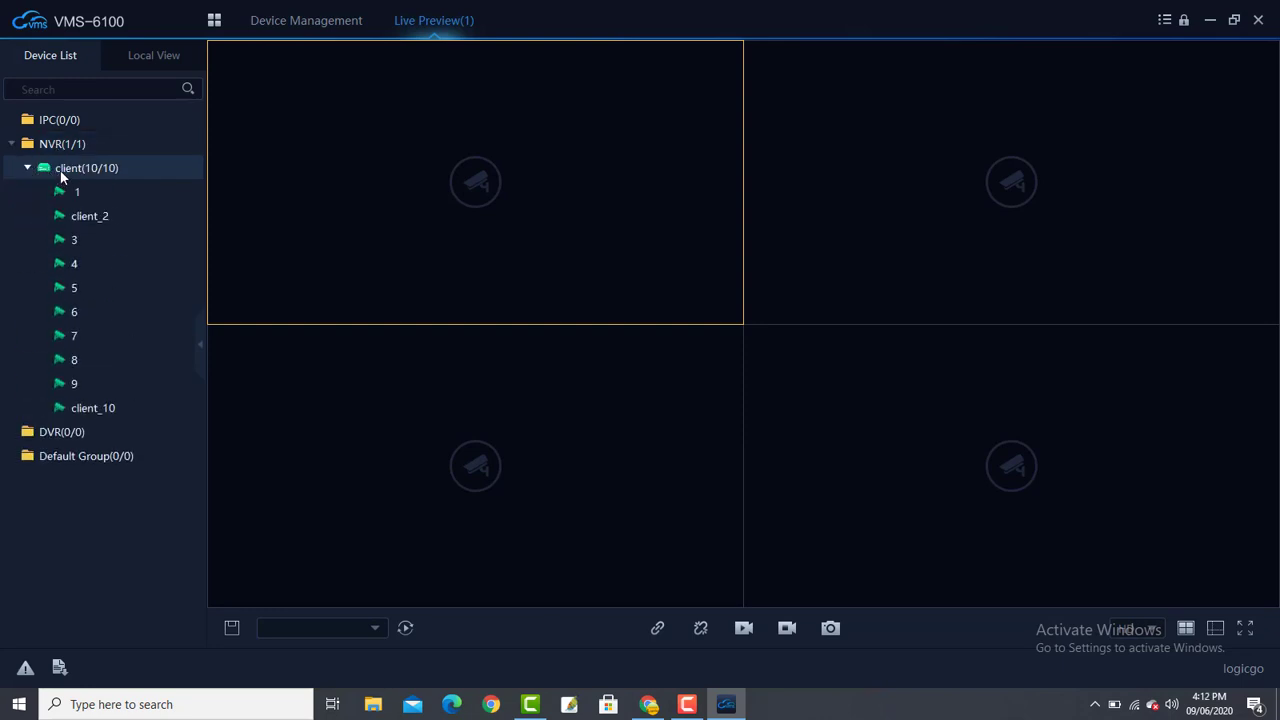
{"action": "right_click", "coordinate": [62, 175]}
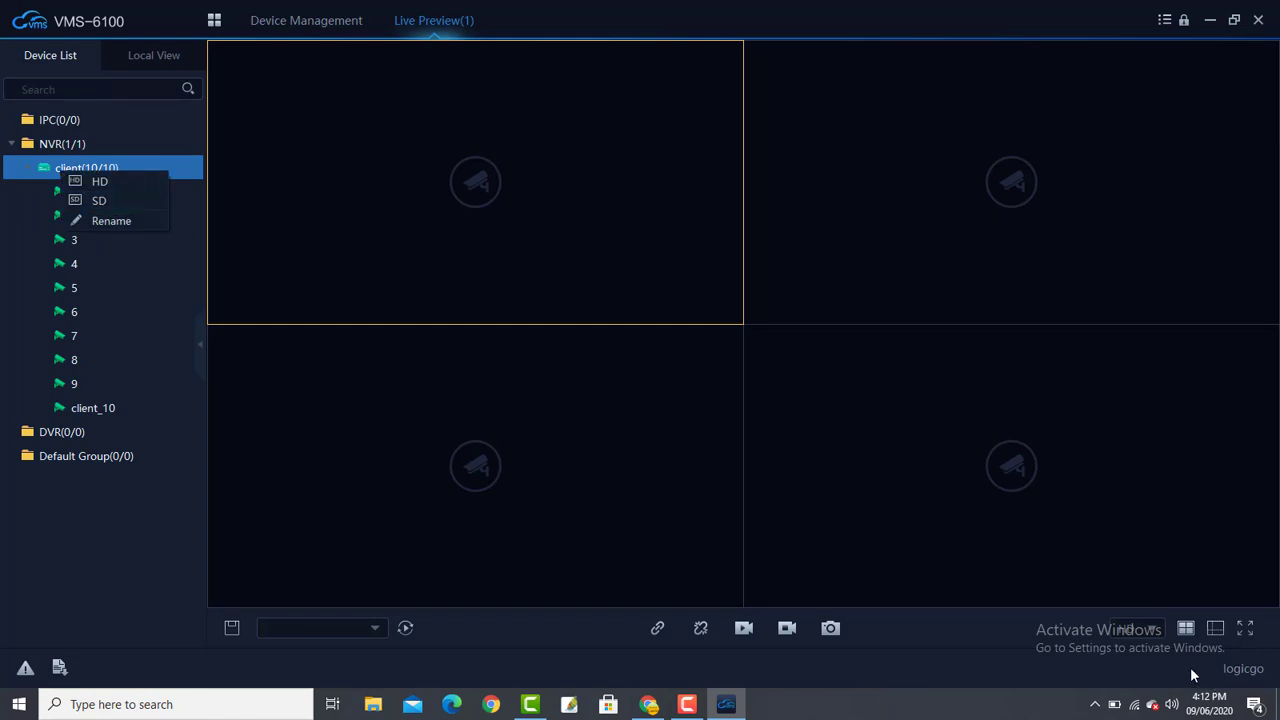
- Apply the 9Split window layout, then bring up the client NVR's HD/SD/Rename options
{"action": "left_click", "coordinate": [1215, 628]}
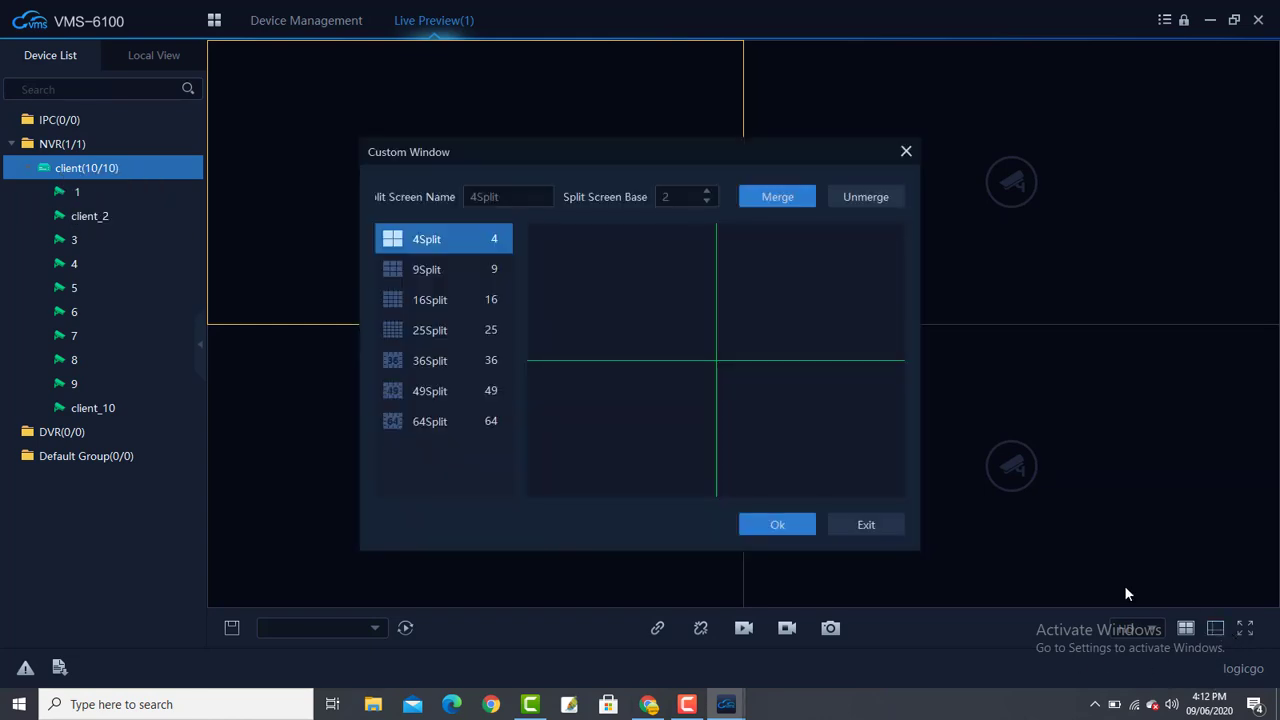
{"action": "left_click", "coordinate": [437, 277]}
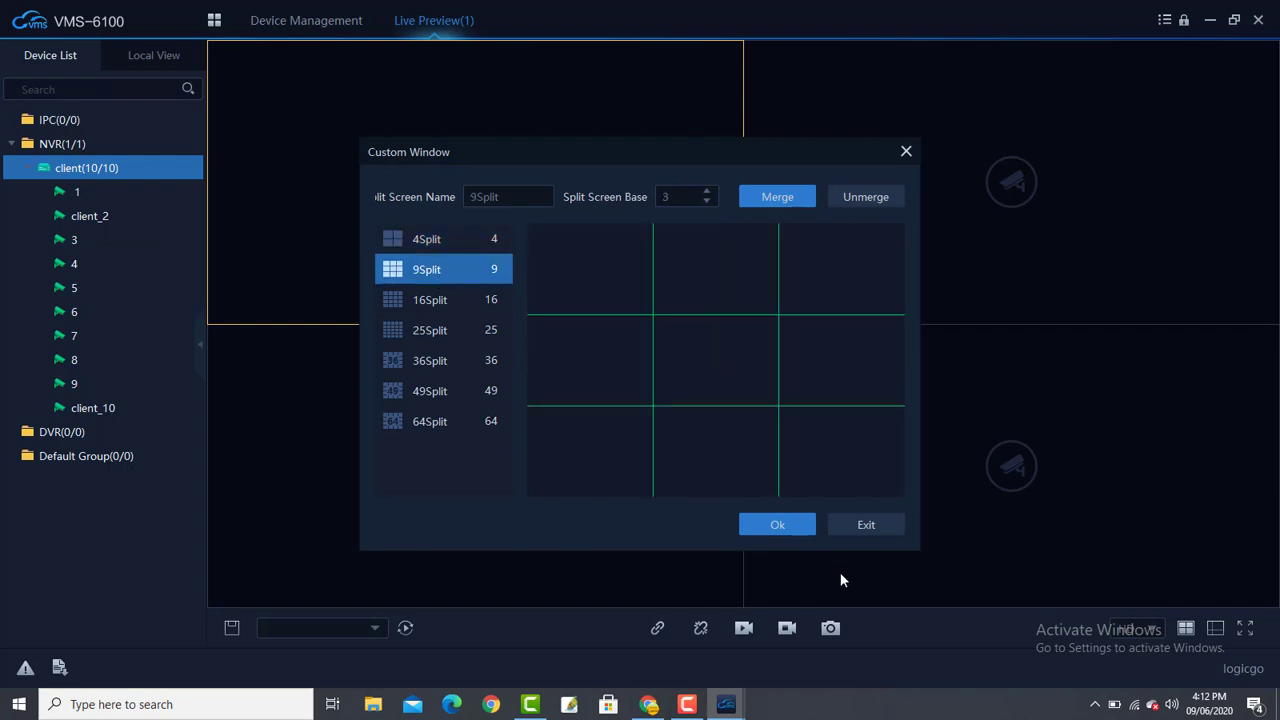
{"action": "left_click", "coordinate": [783, 522]}
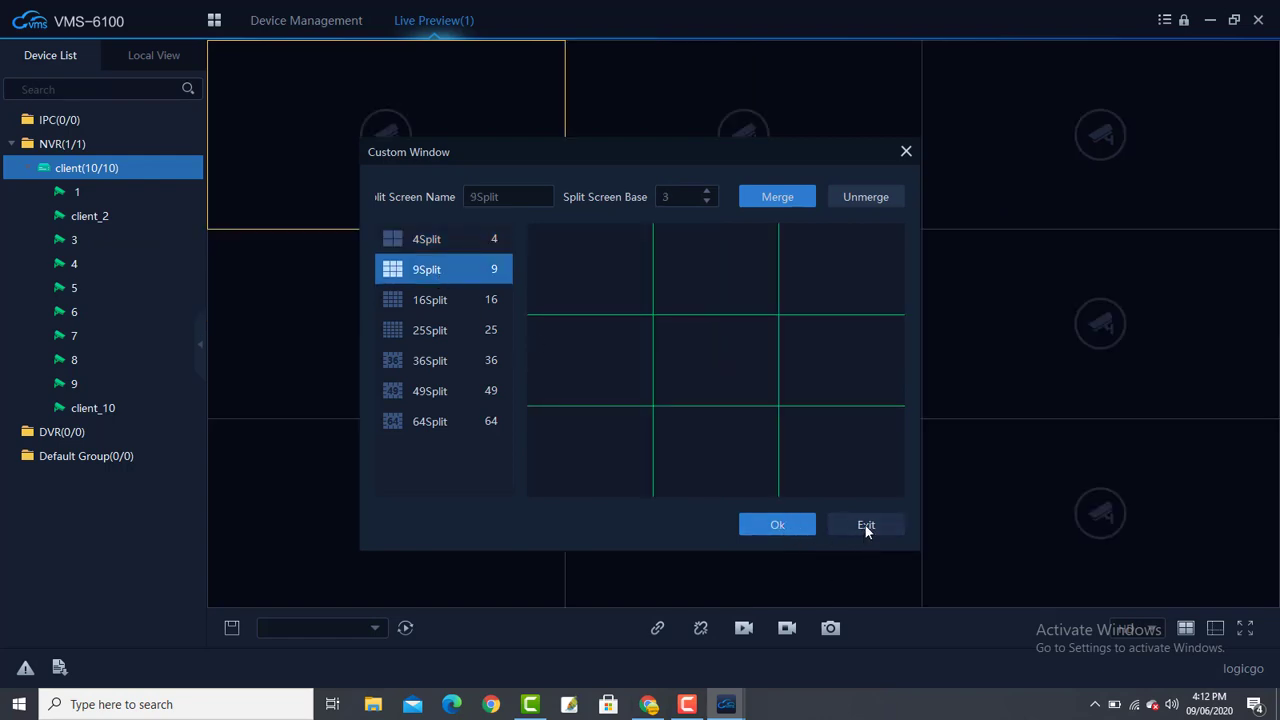
{"action": "left_click", "coordinate": [865, 525]}
{"action": "right_click", "coordinate": [73, 169]}
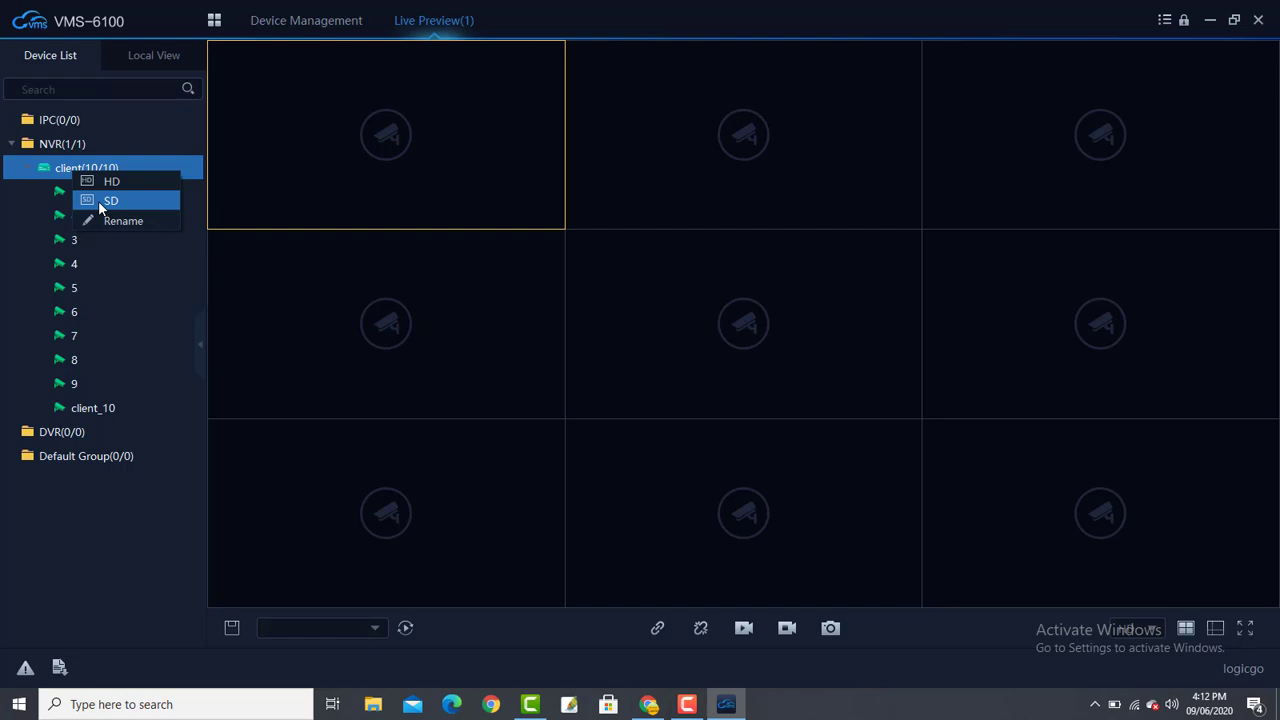
- Play all NVR channels in SD across the 3x3 Live Preview grid
{"action": "left_click", "coordinate": [98, 200]}
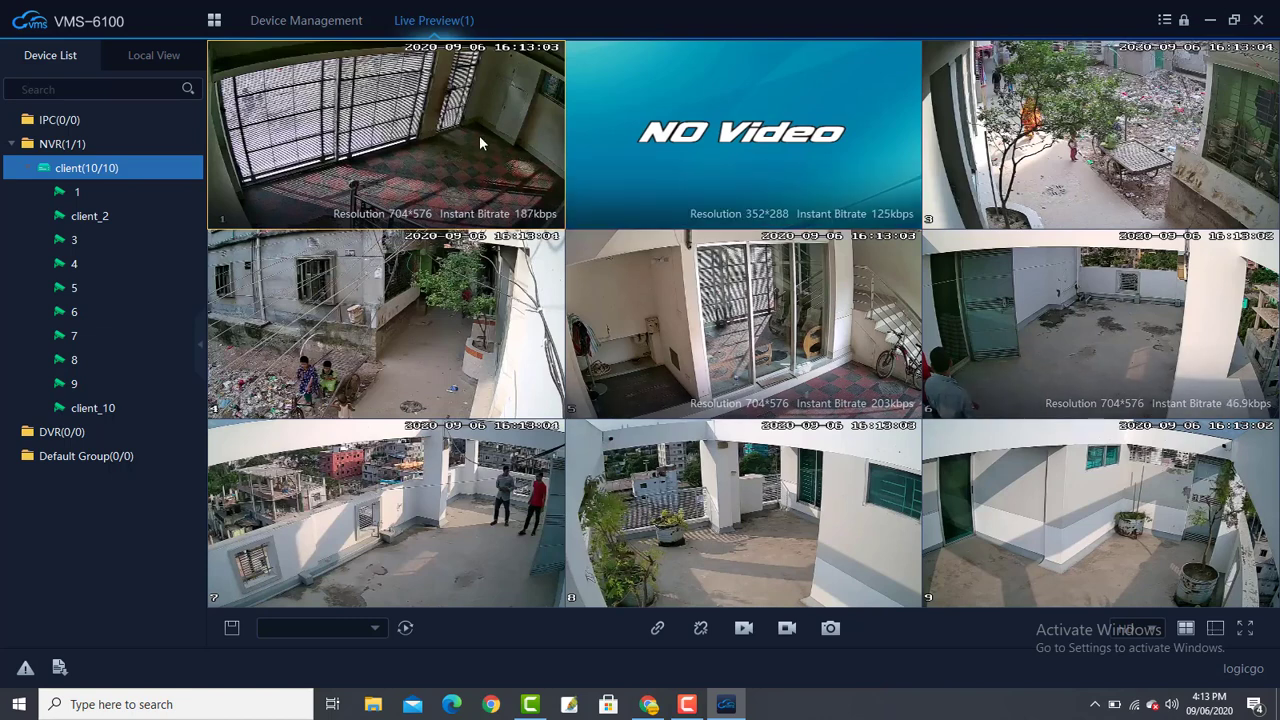
- On Device Management, open Add Device, view its CloudSEE tab, and cancel without adding
{"action": "left_click", "coordinate": [258, 19]}
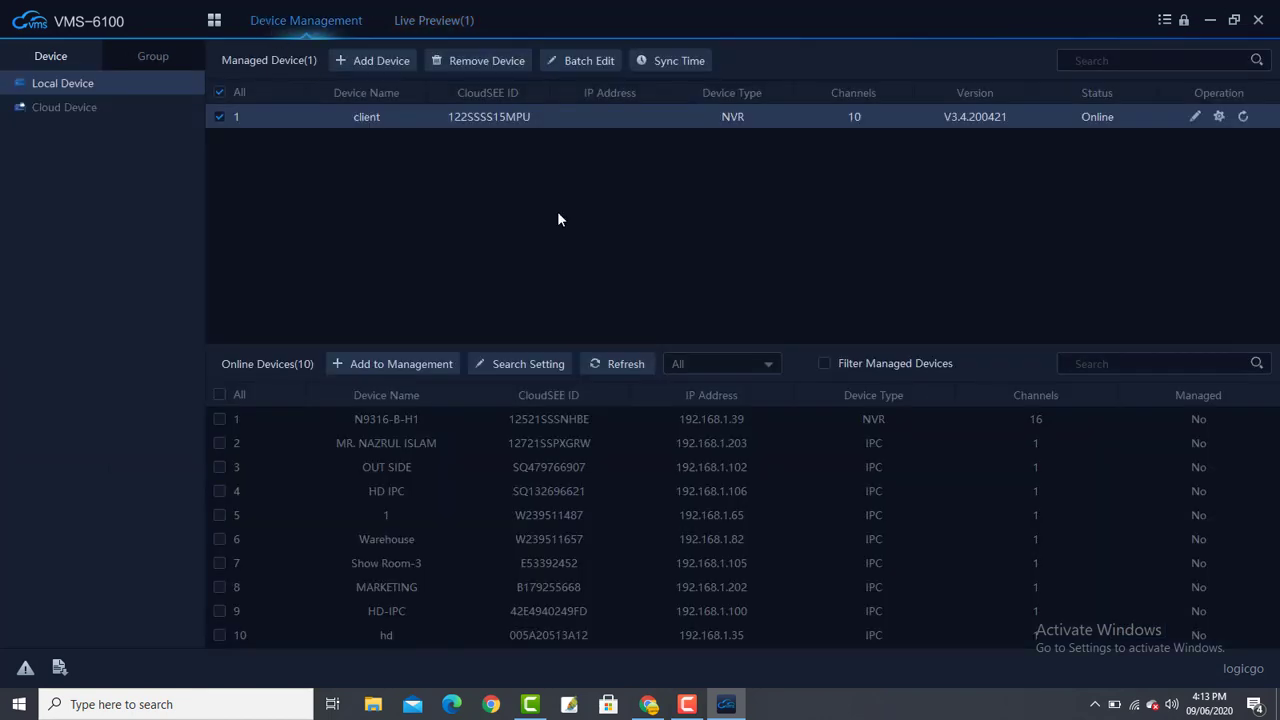
{"action": "left_click", "coordinate": [351, 64]}
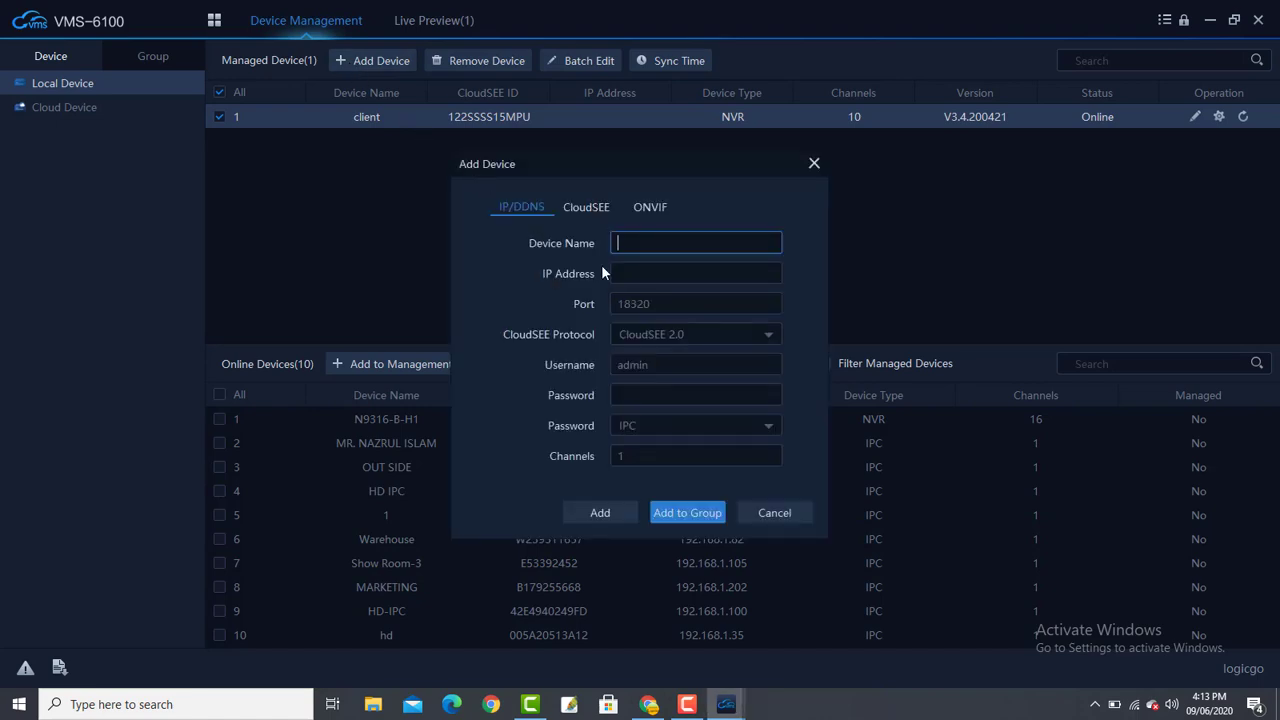
{"action": "left_click", "coordinate": [588, 204]}
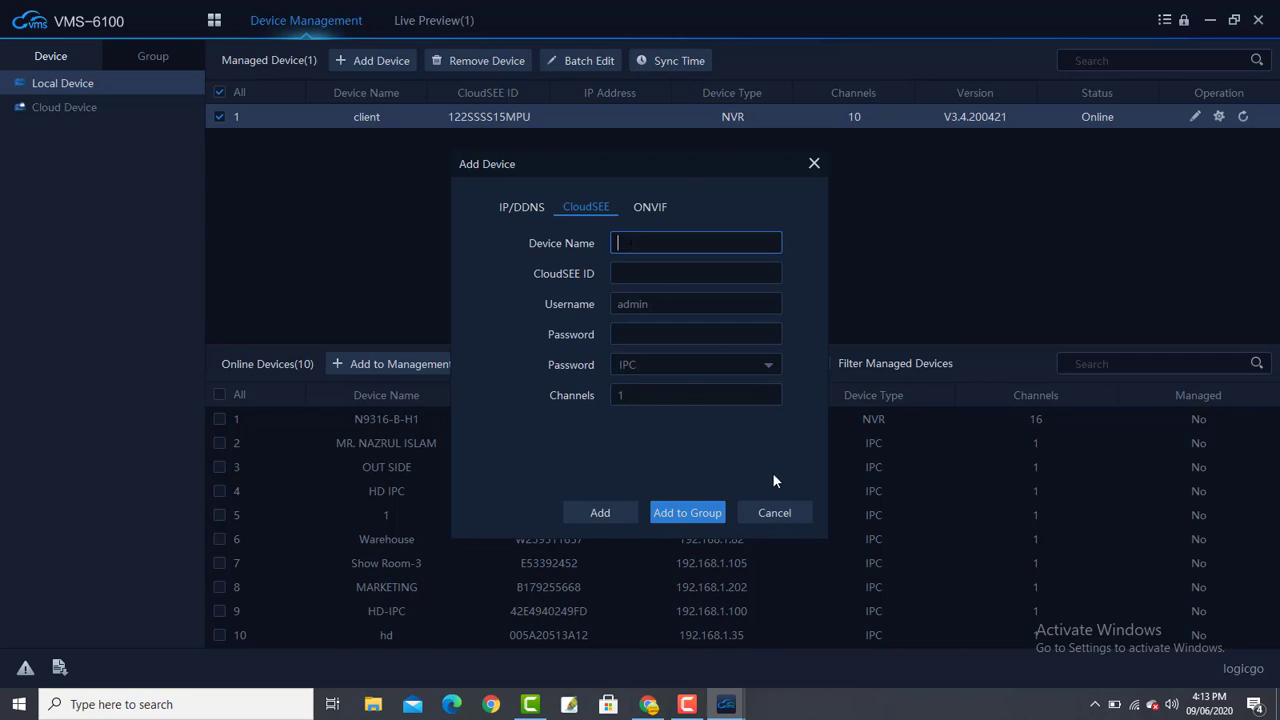
{"action": "left_click", "coordinate": [779, 513]}
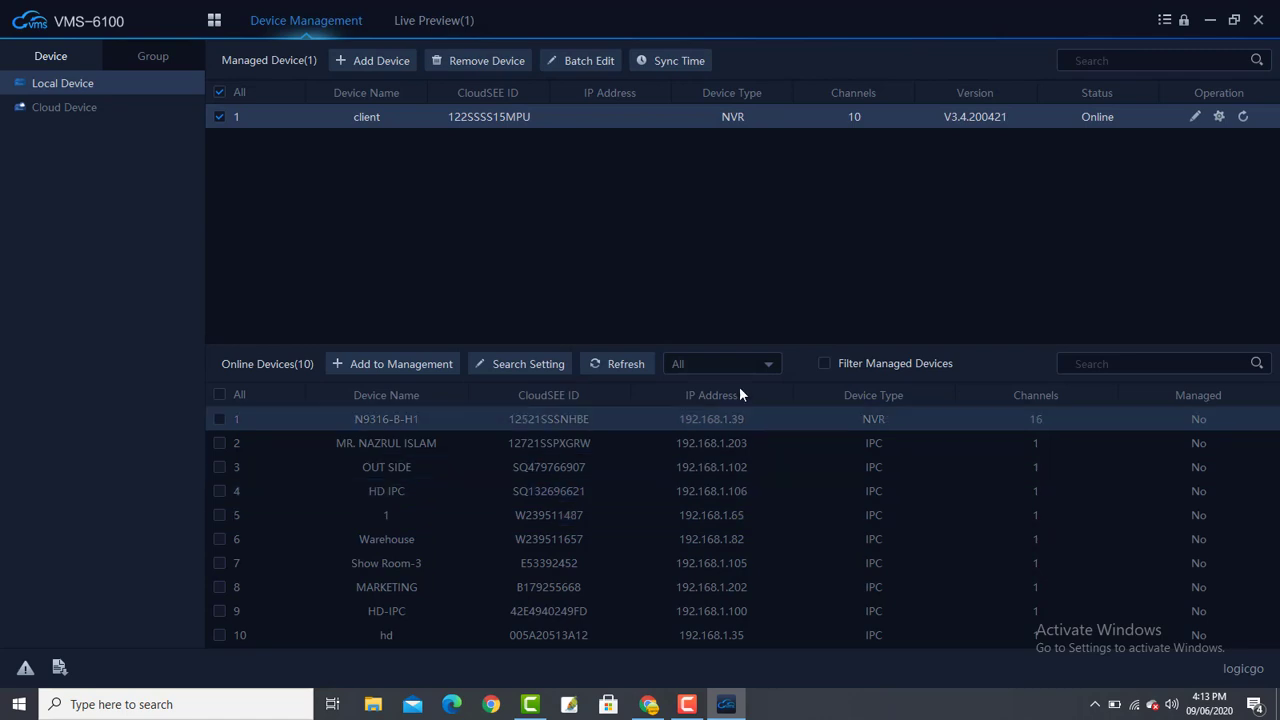
- Filter the online device list to IPC, showing the nine discovered cameras
{"action": "left_click", "coordinate": [723, 366]}
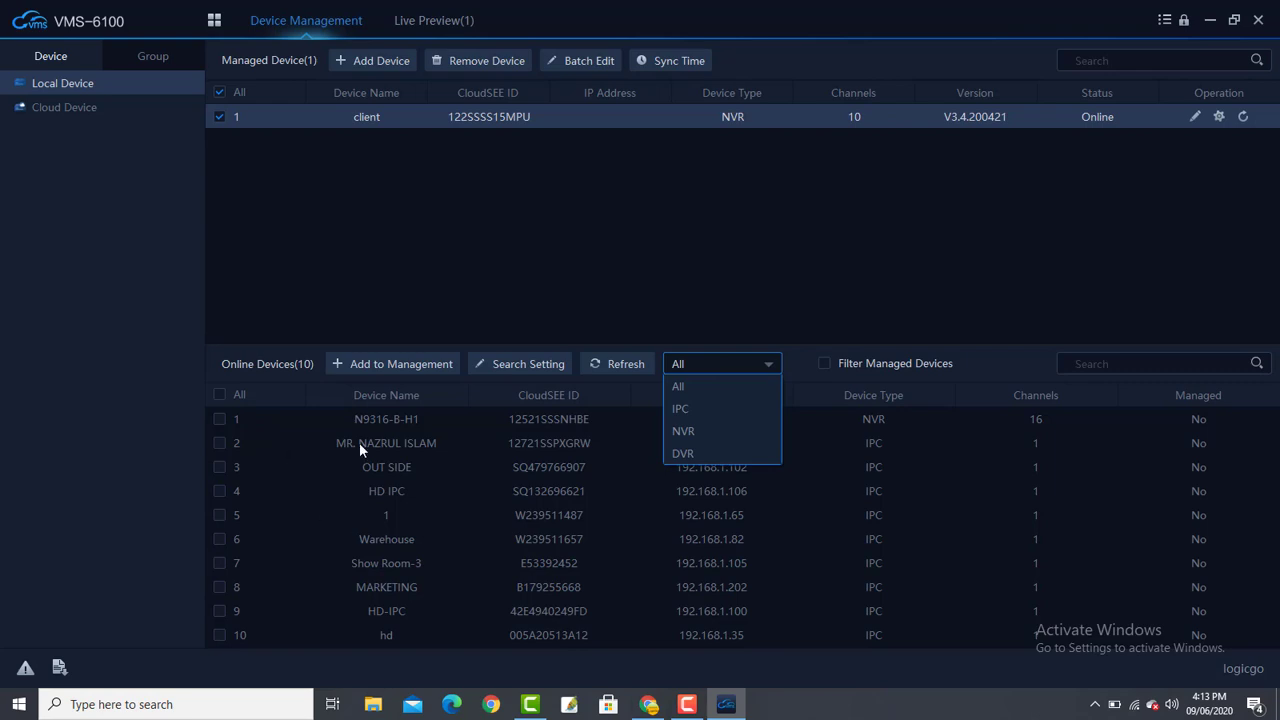
{"action": "left_click", "coordinate": [684, 431]}
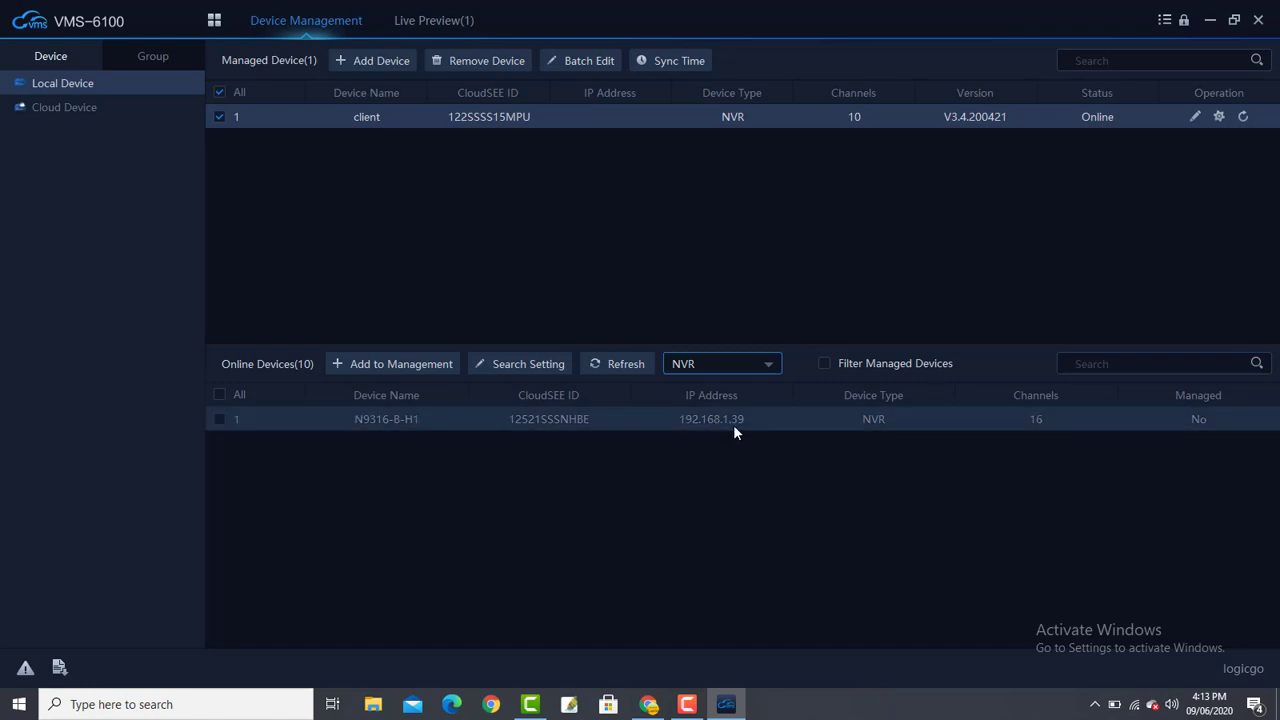
{"action": "left_click", "coordinate": [726, 364]}
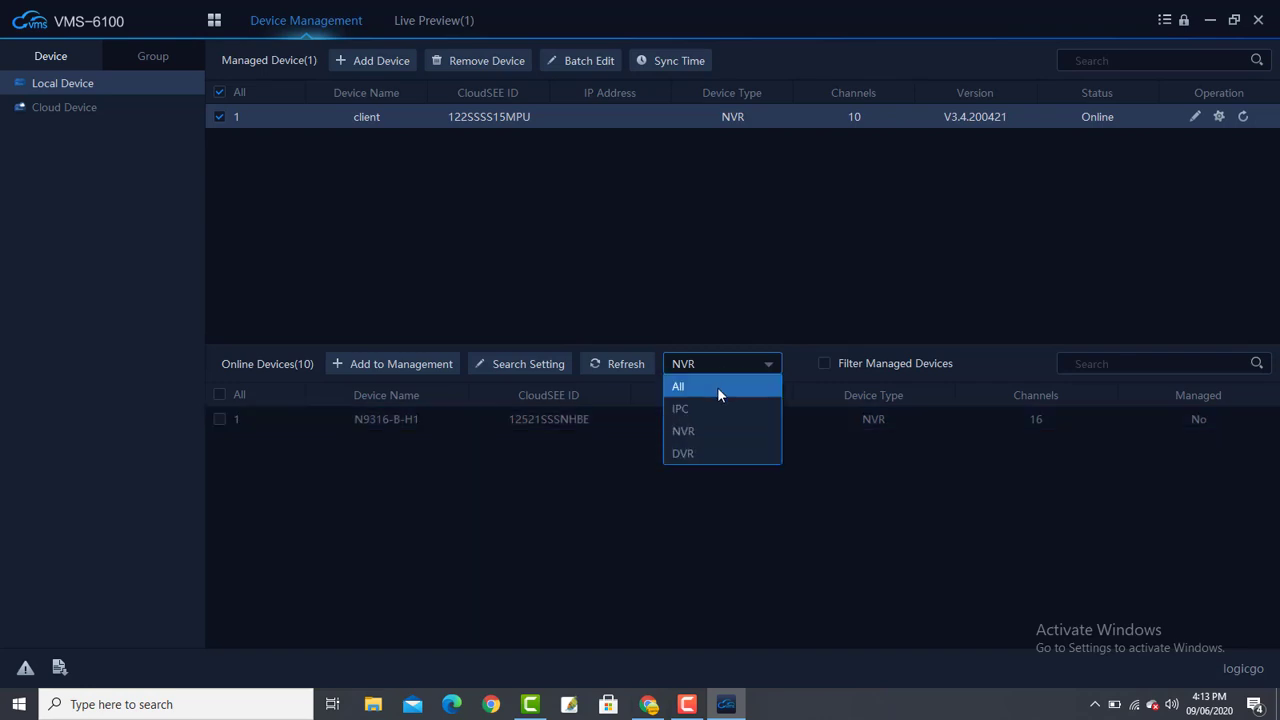
{"action": "left_click", "coordinate": [714, 407]}
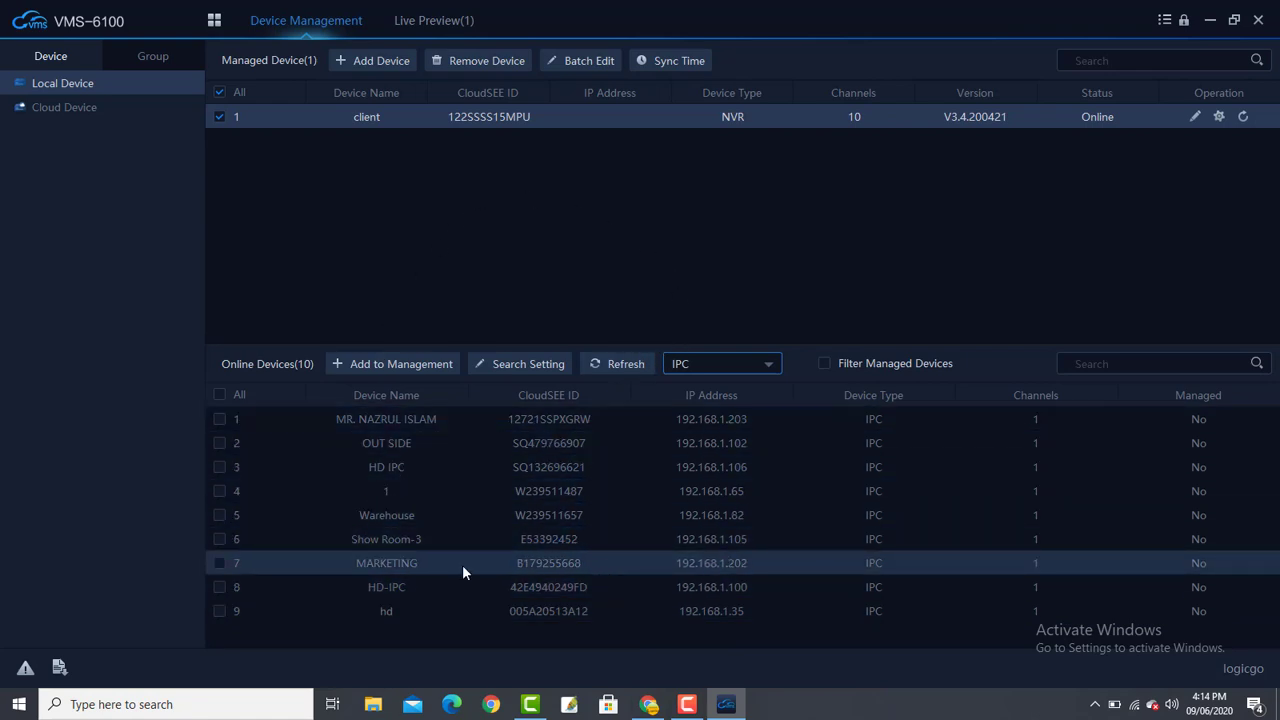
- Select all nine online IP cameras and add them to management
{"action": "left_click", "coordinate": [220, 395]}
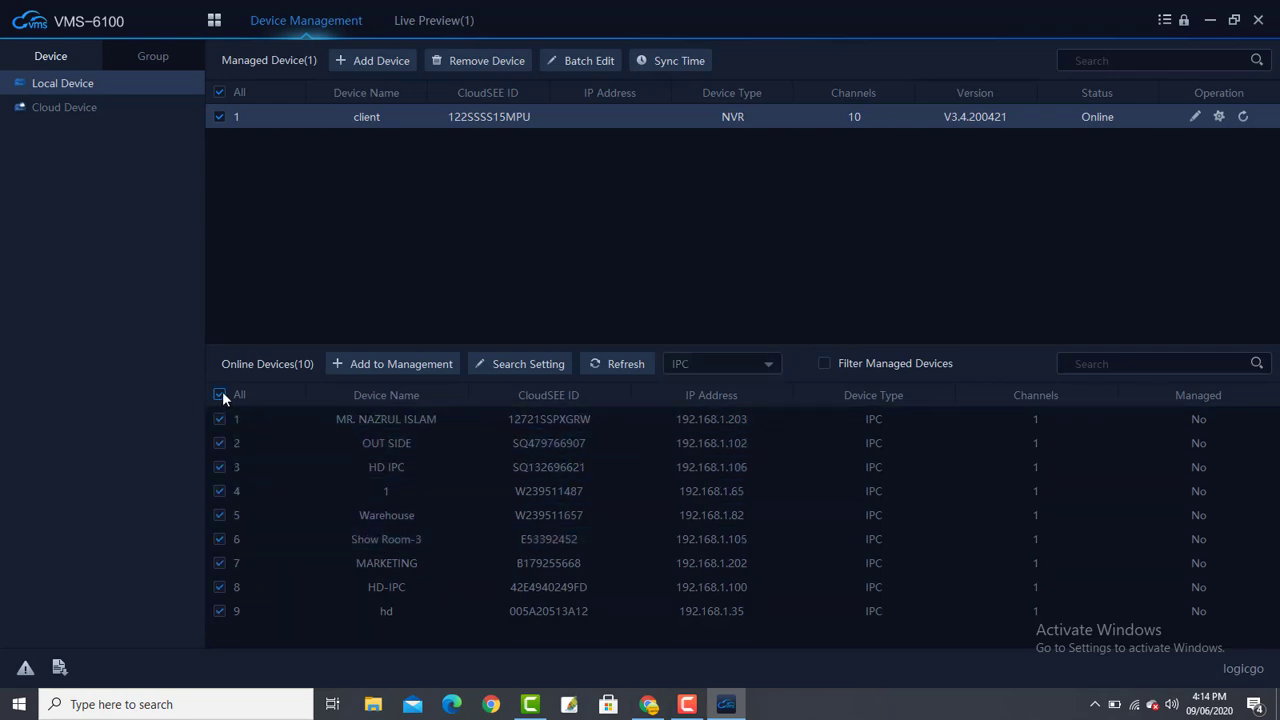
{"action": "left_click", "coordinate": [403, 362]}
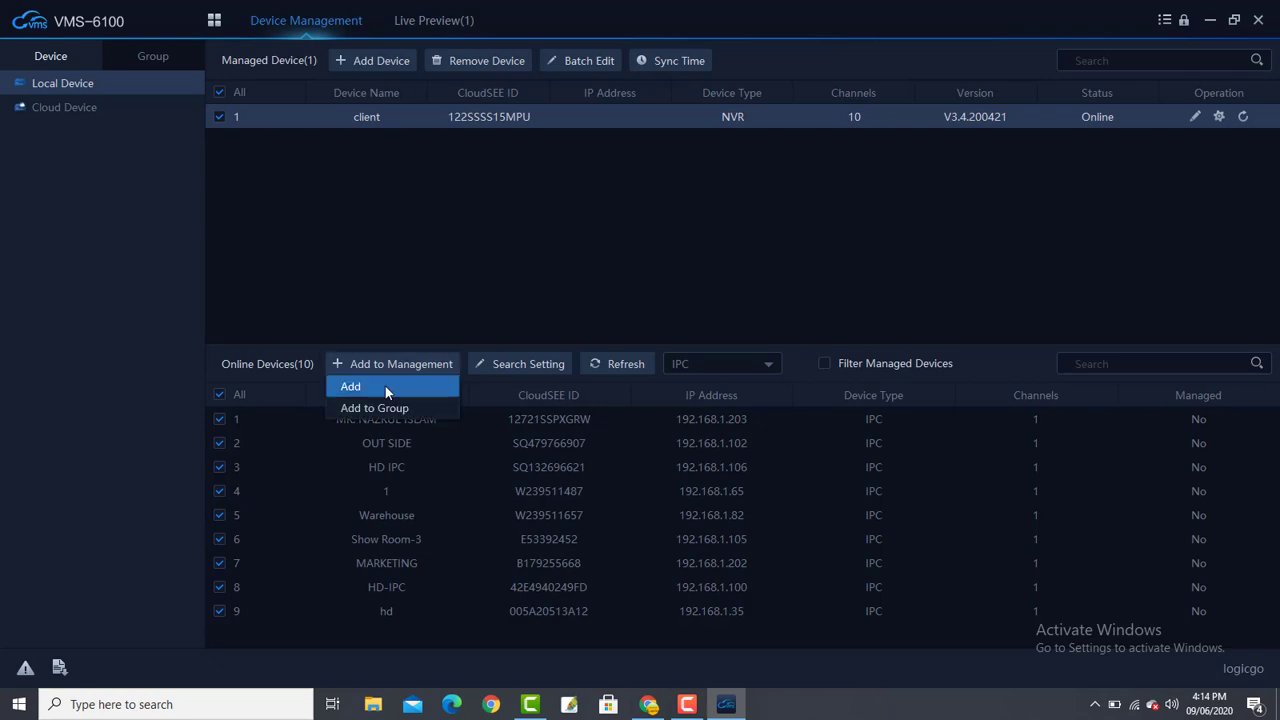
{"action": "left_click", "coordinate": [387, 389]}
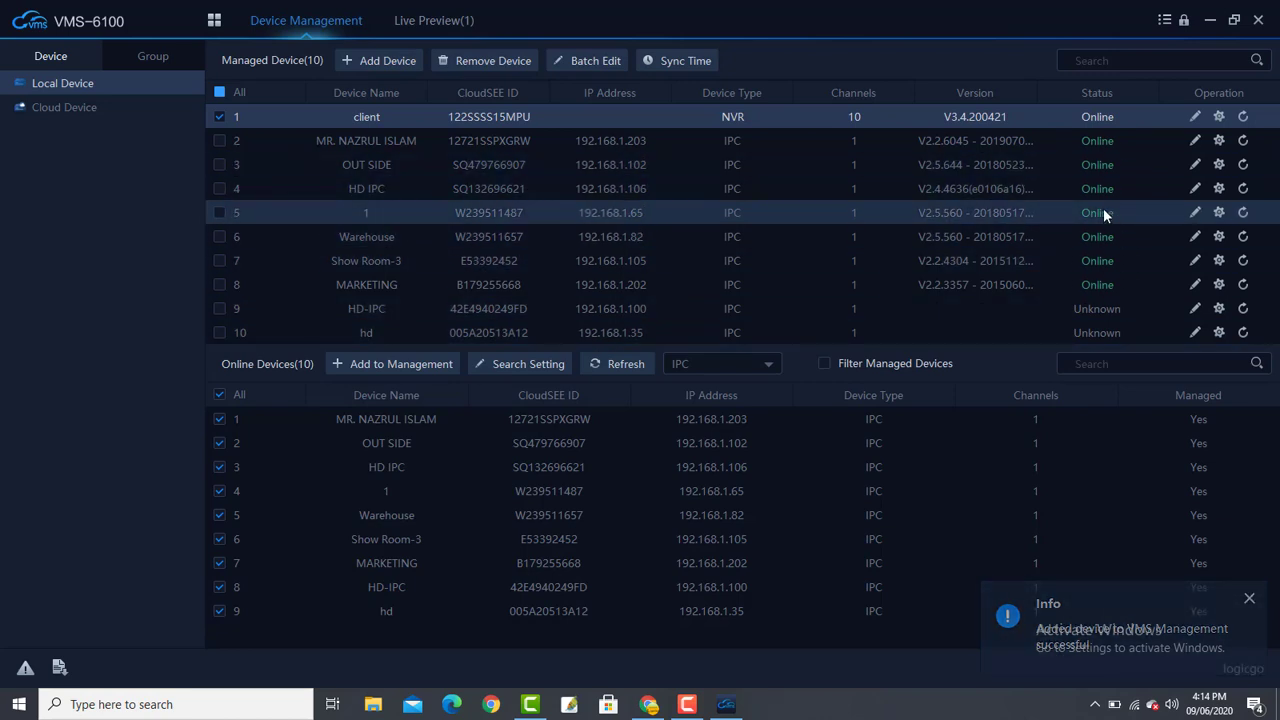
- Start a new Live Preview with camera 1 and HD IPC in the top two panes
{"action": "left_click", "coordinate": [213, 21]}
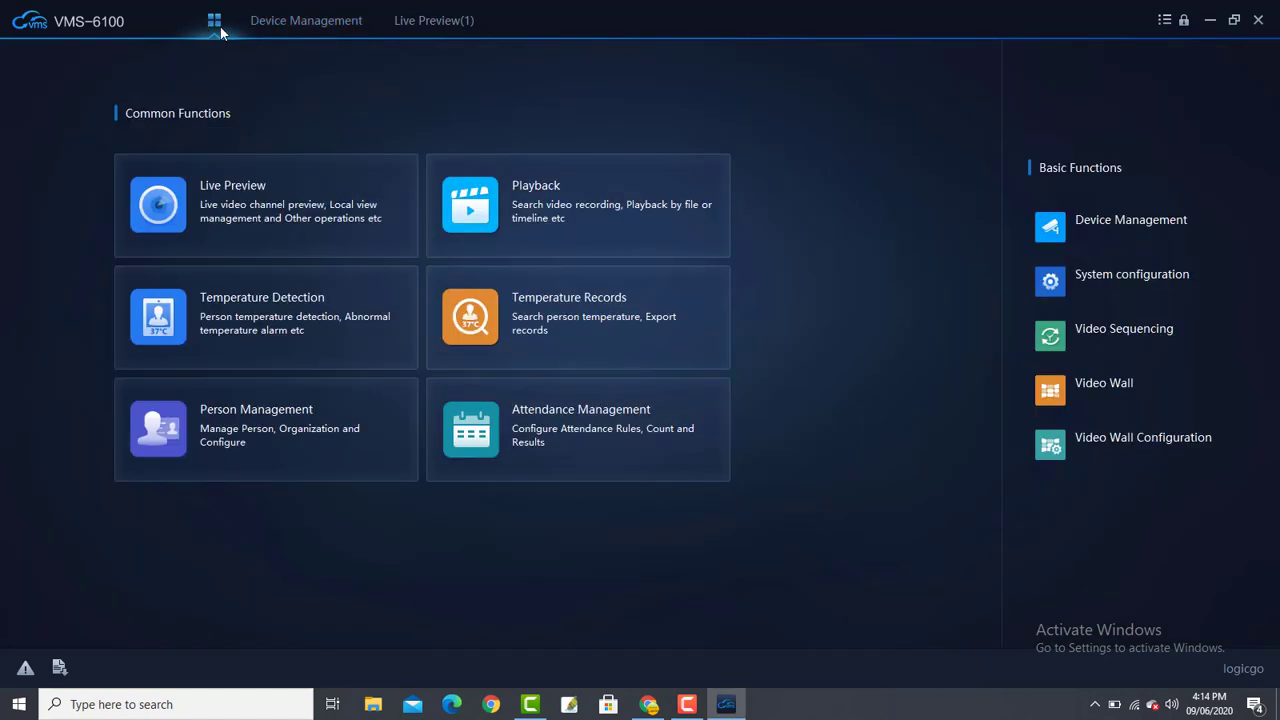
{"action": "left_click", "coordinate": [229, 209]}
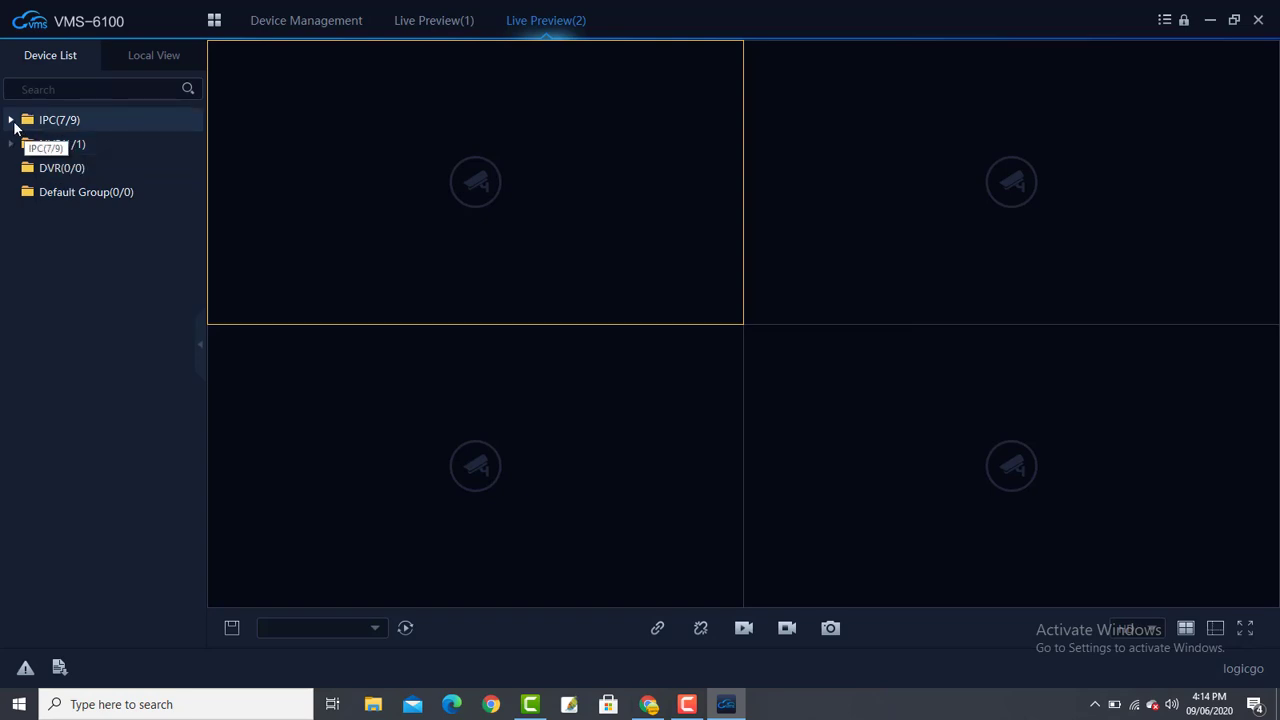
{"action": "left_click", "coordinate": [12, 121]}
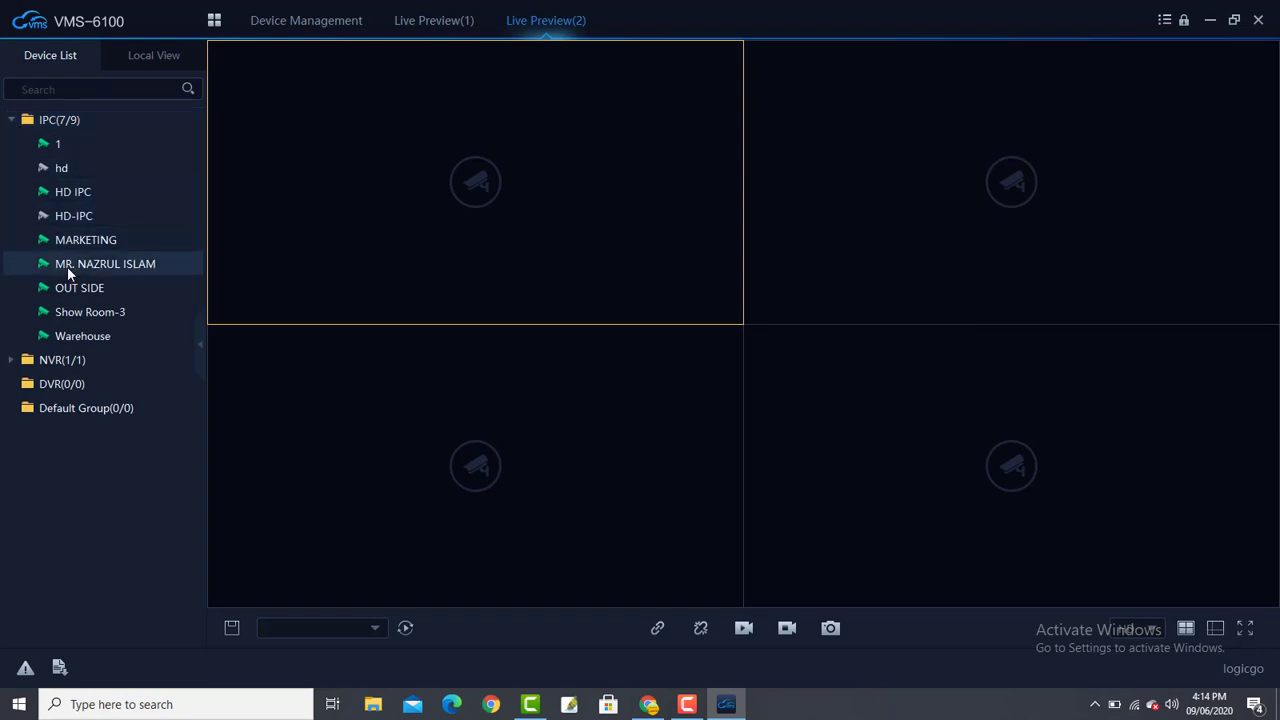
{"action": "double_click", "coordinate": [52, 141]}
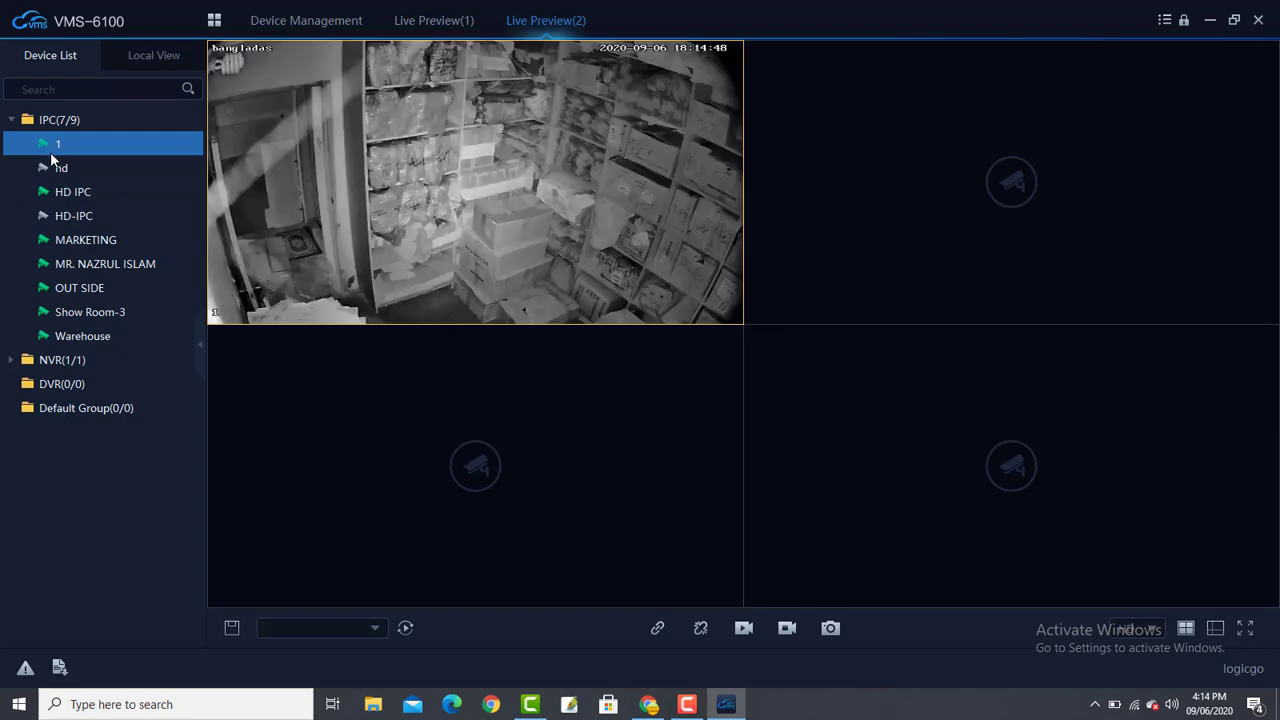
{"action": "left_click", "coordinate": [788, 183]}
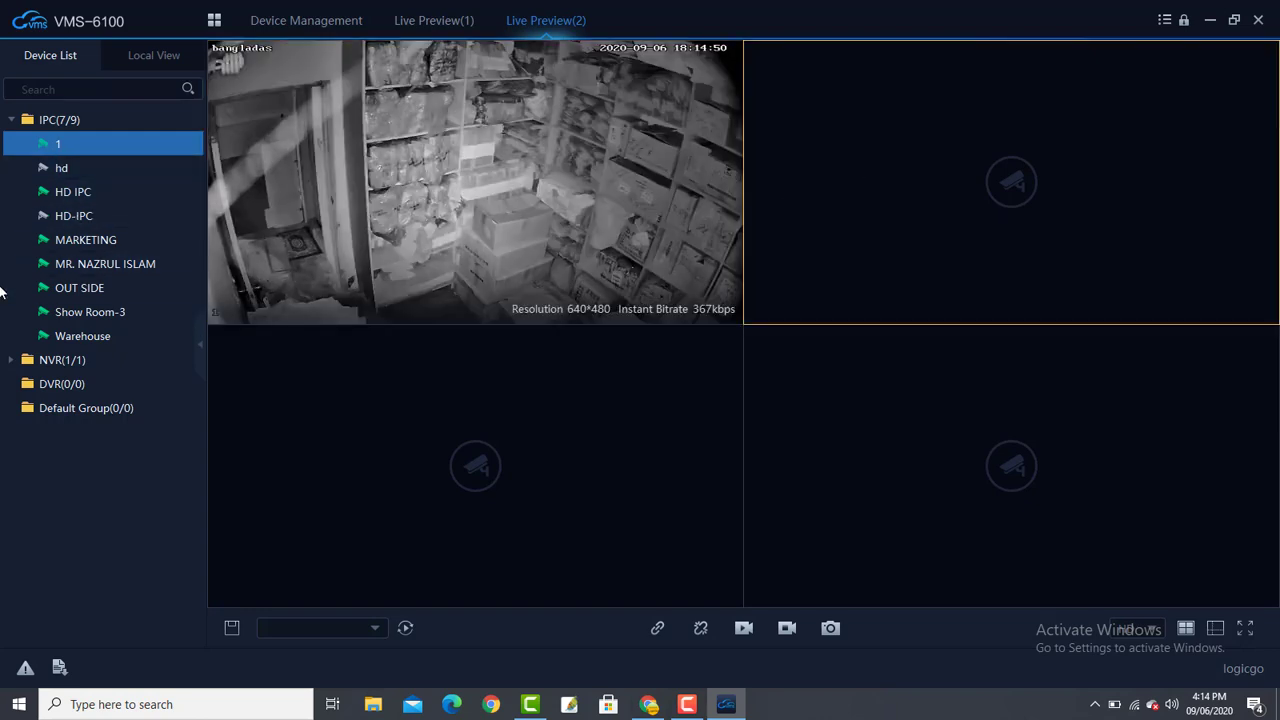
{"action": "double_click", "coordinate": [66, 195]}
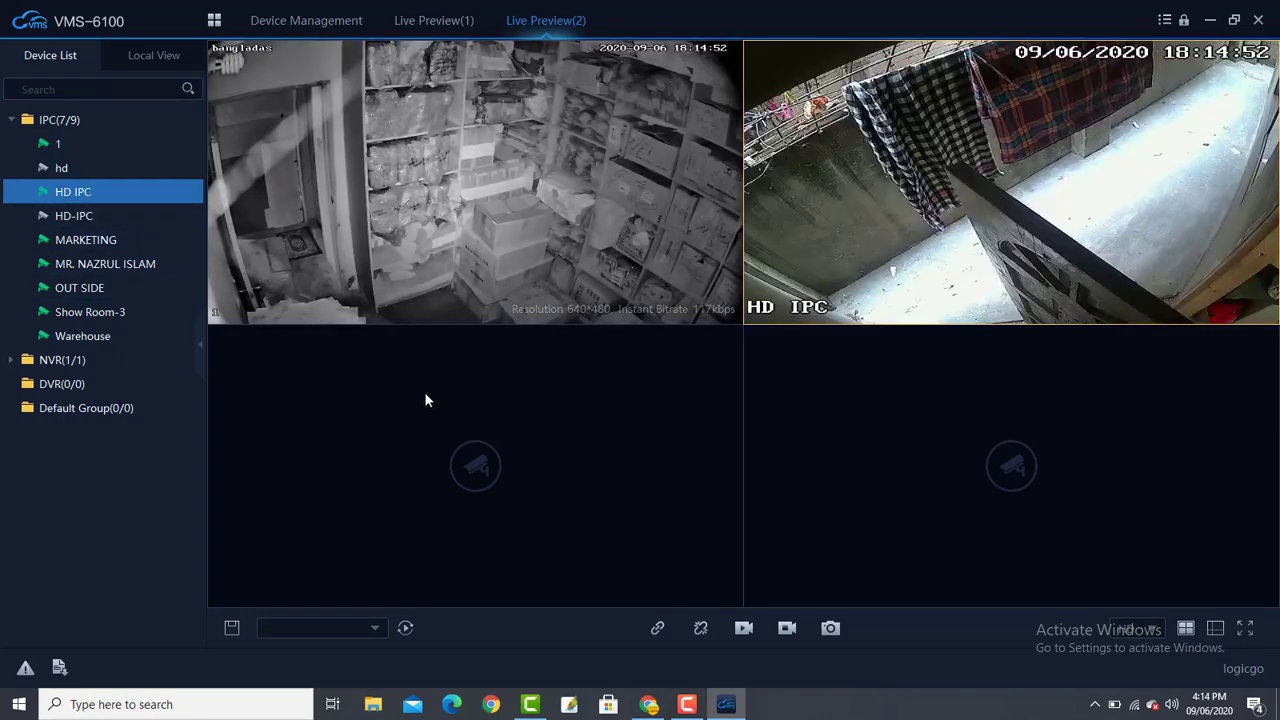
- Play MARKETING and another office camera in the bottom panes, then open camera 1's Device Setting
{"action": "left_click", "coordinate": [513, 425]}
{"action": "double_click", "coordinate": [80, 243]}
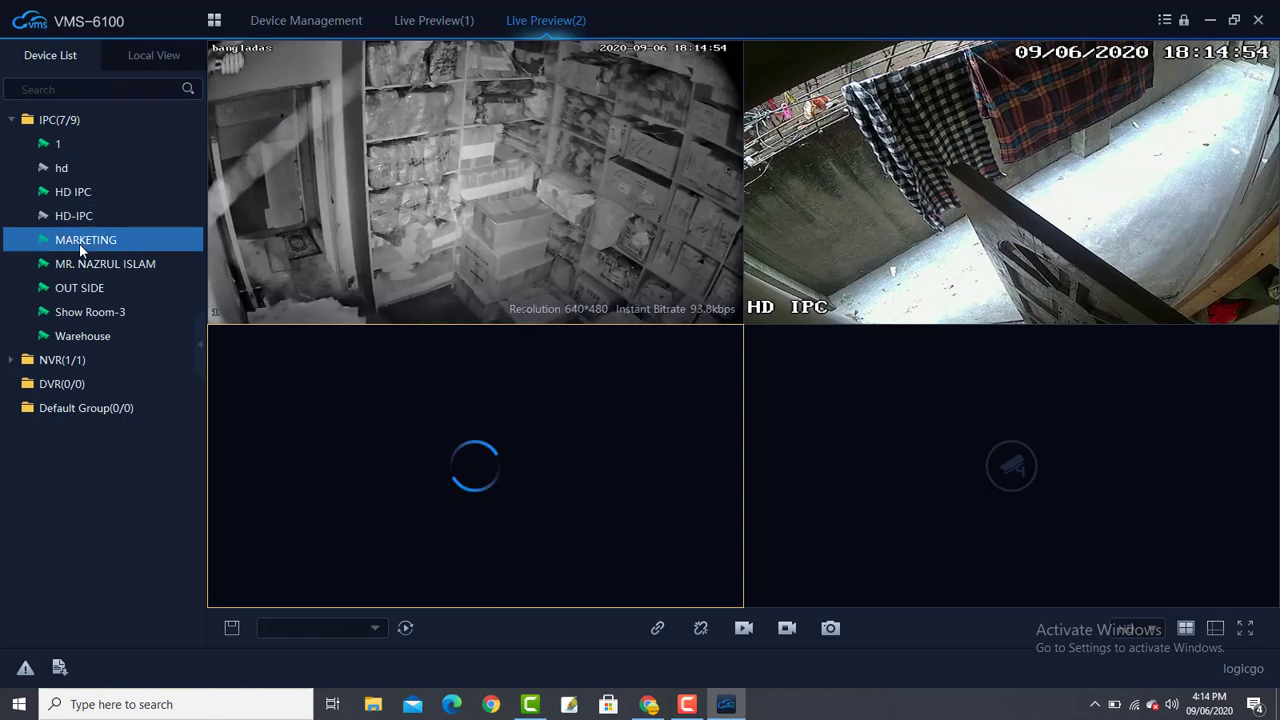
{"action": "left_click", "coordinate": [1071, 506]}
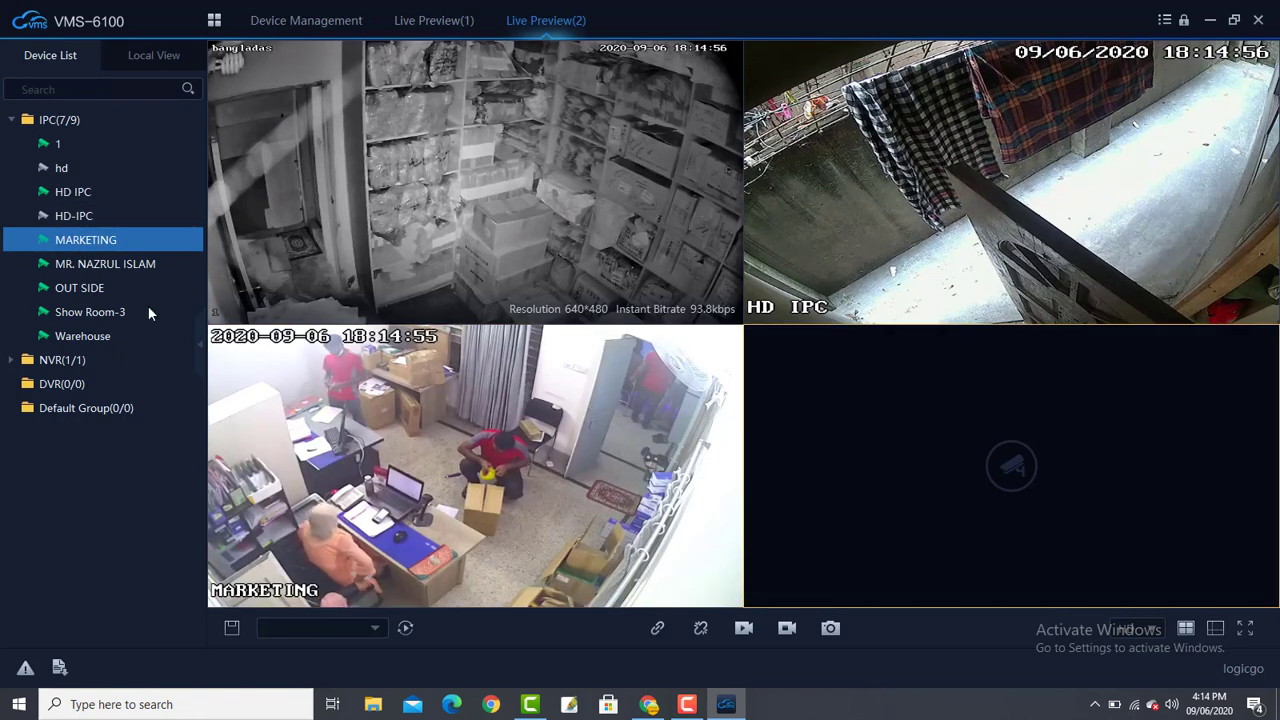
{"action": "double_click", "coordinate": [89, 272]}
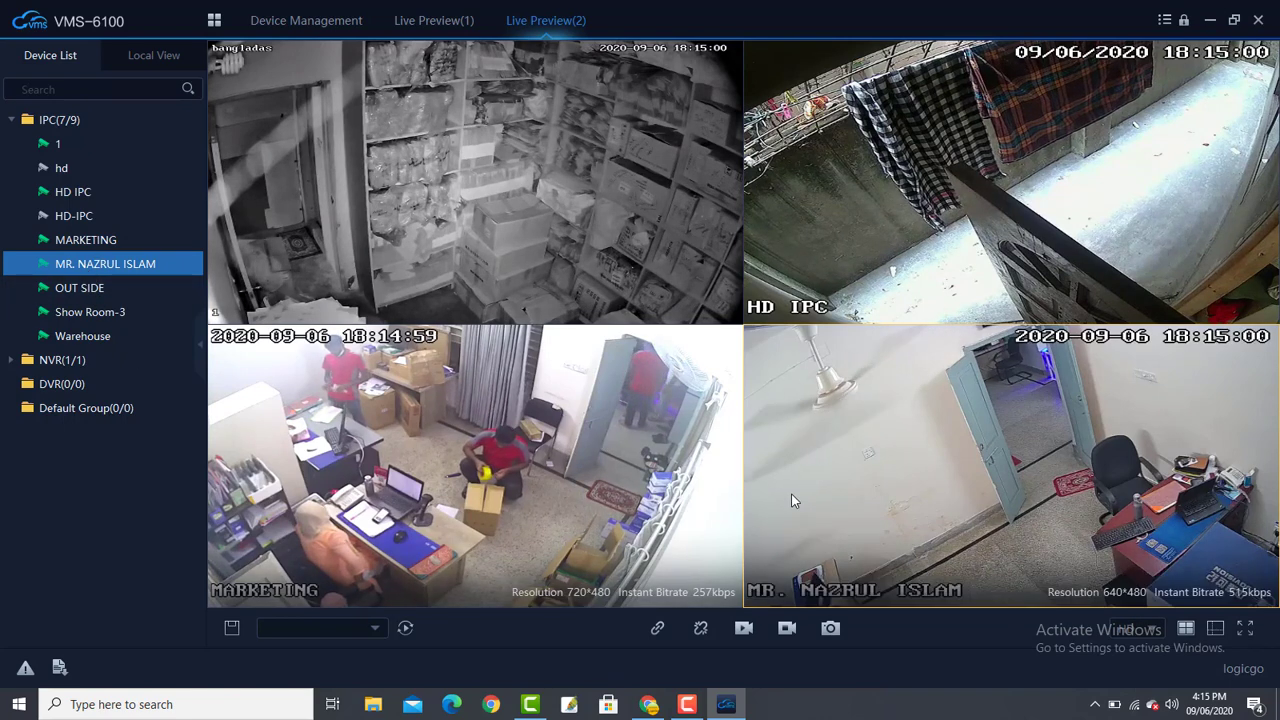
{"action": "right_click", "coordinate": [536, 169]}
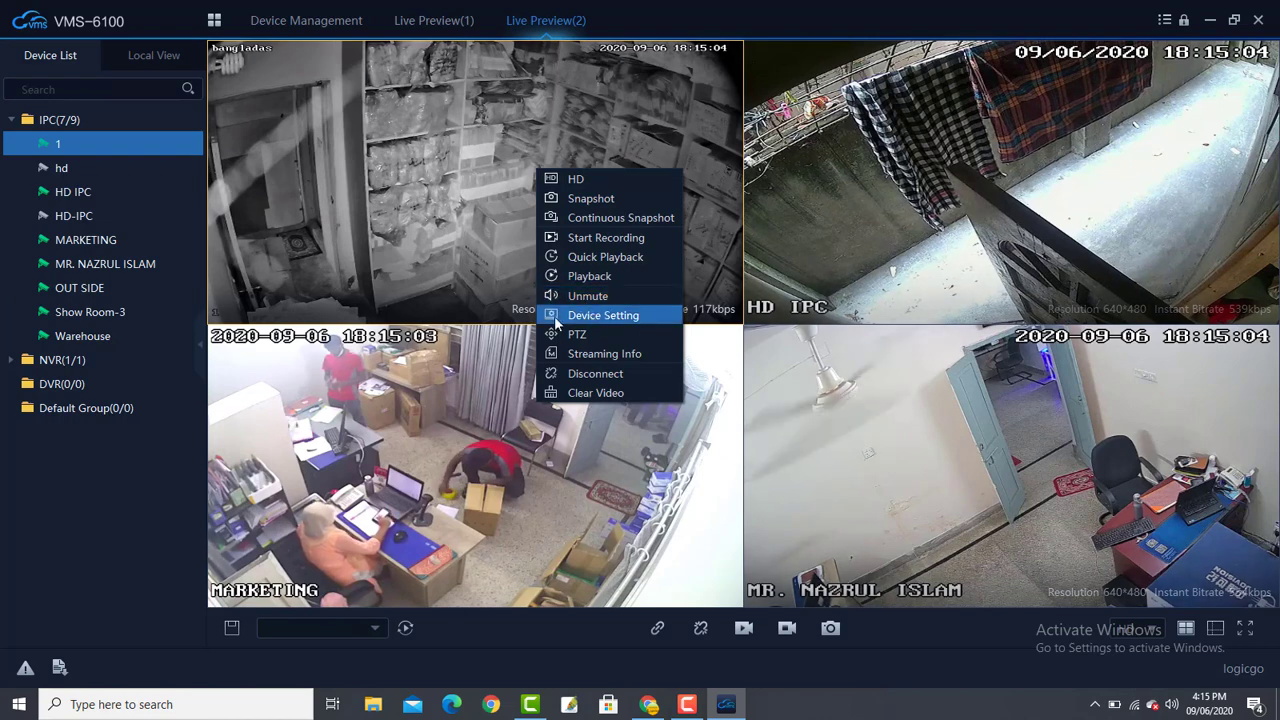
{"action": "left_click", "coordinate": [260, 22]}
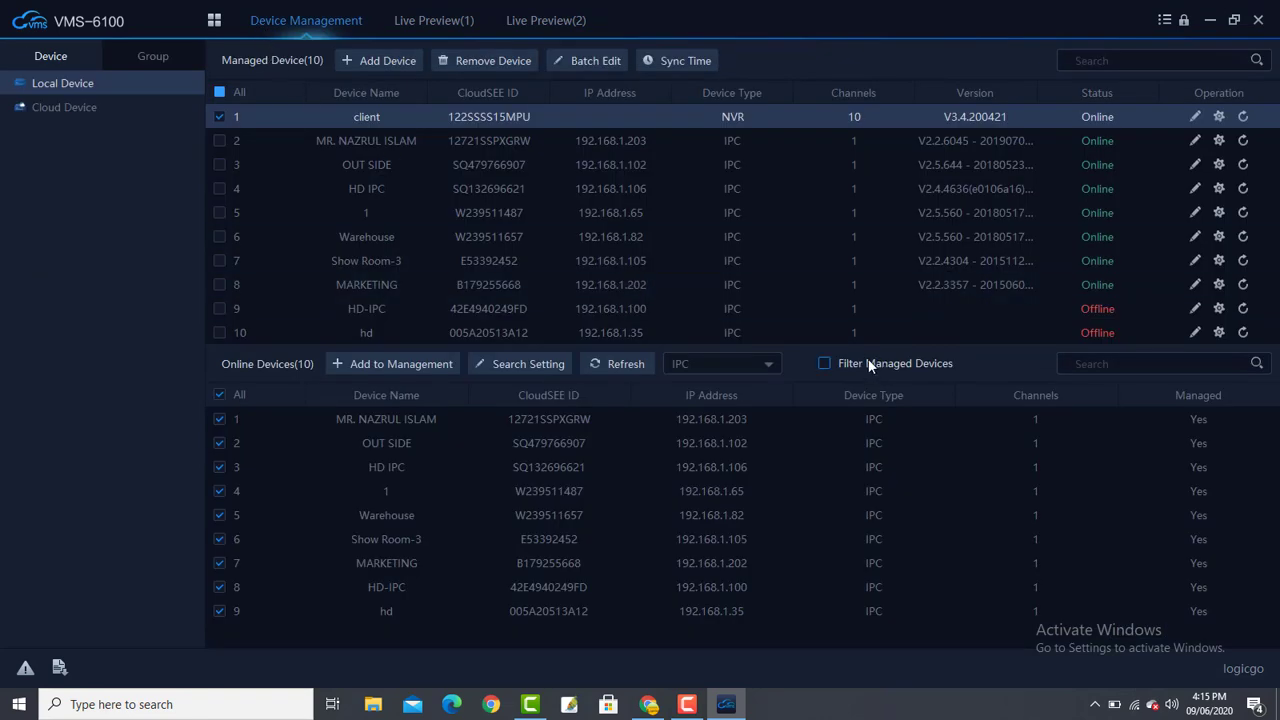
{"action": "left_click", "coordinate": [219, 141]}
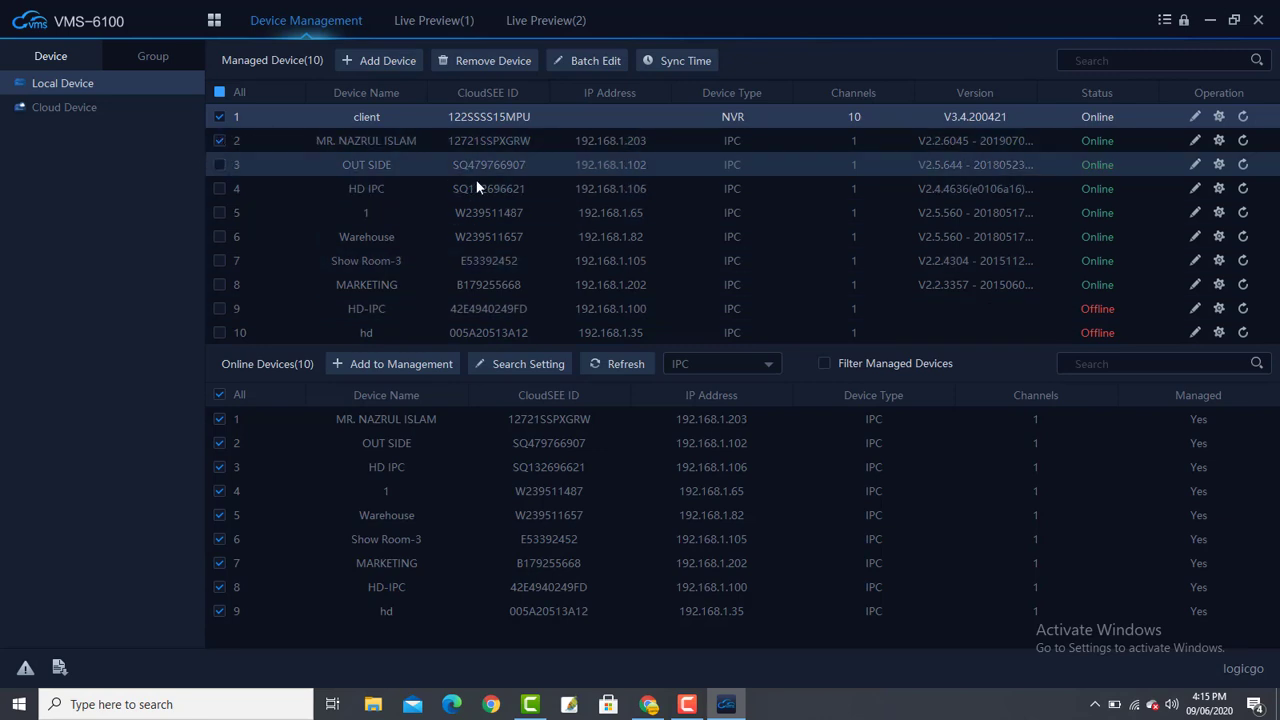
{"action": "left_click", "coordinate": [1195, 164]}
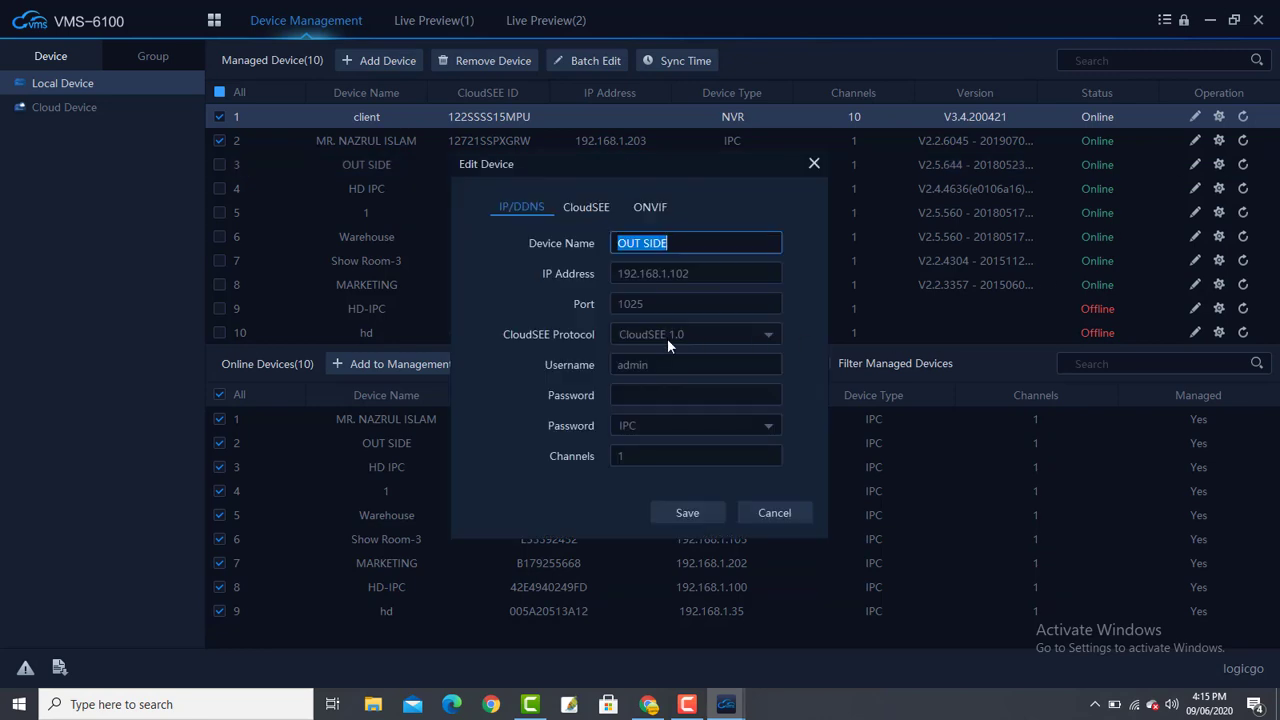
{"action": "left_click", "coordinate": [774, 514]}
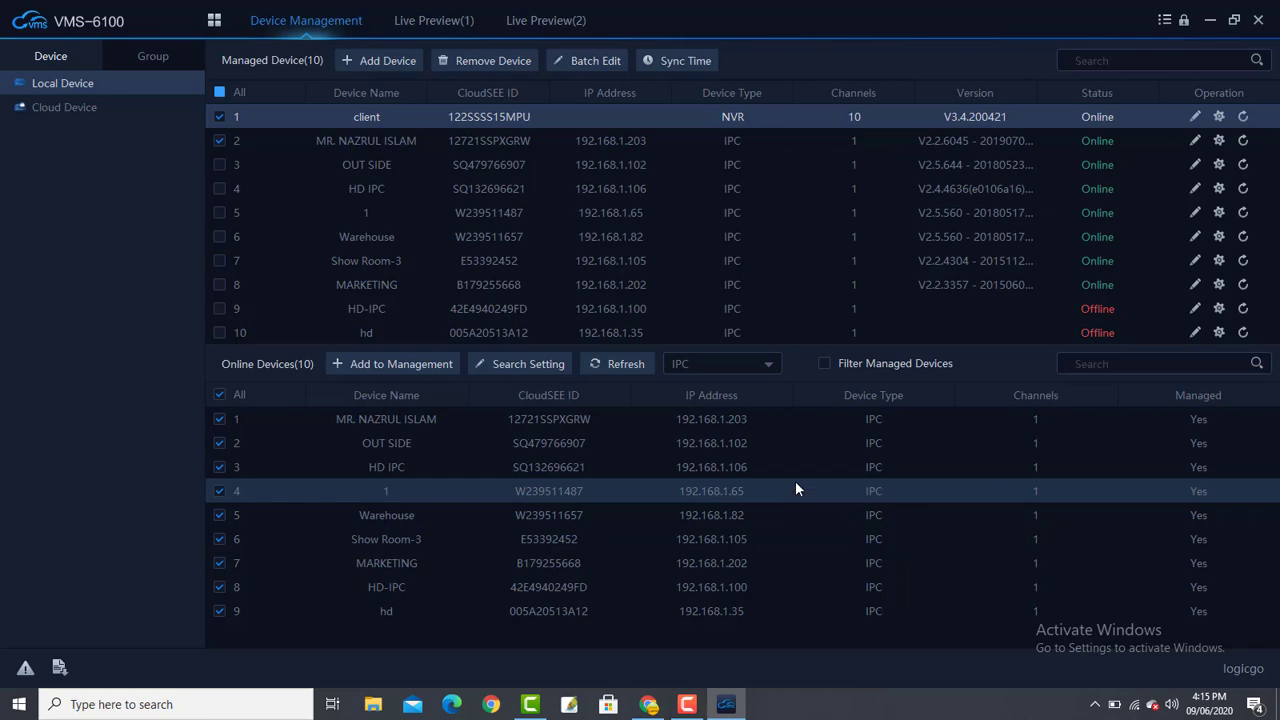